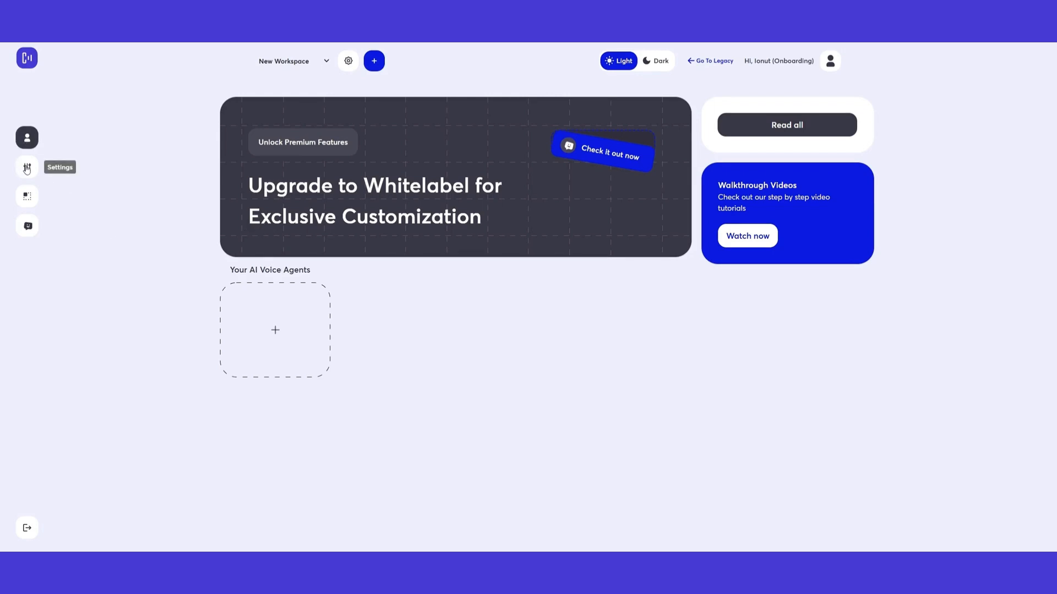
Step: Review the app integrations available in the workspace settings
click(26, 168)
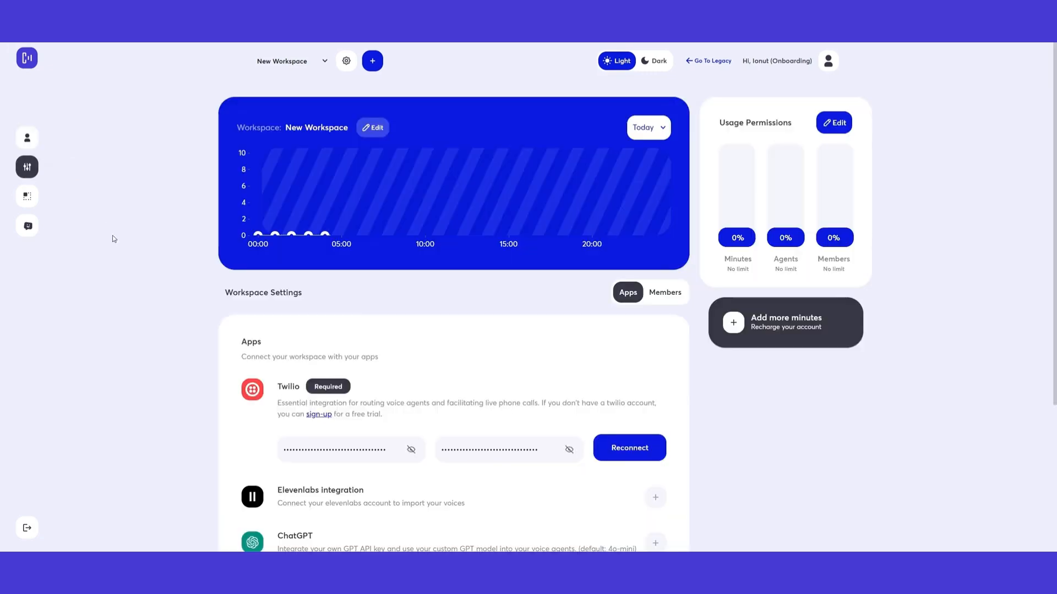
scroll(359, 316, down, 3)
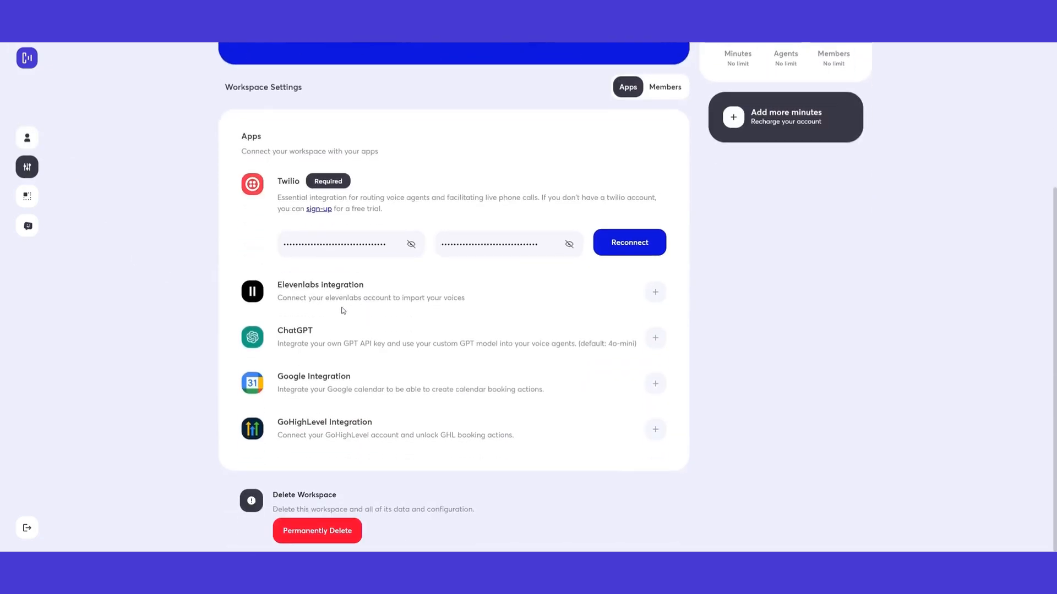
scroll(352, 314, up, 4)
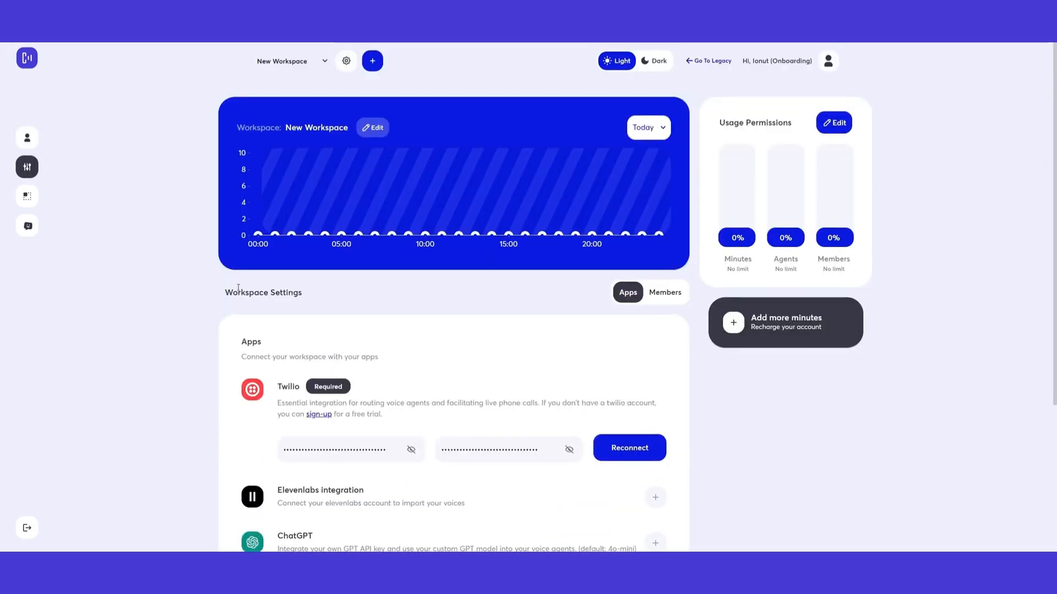
Step: Start creating a new AI voice agent and choose the Inbound type
click(24, 139)
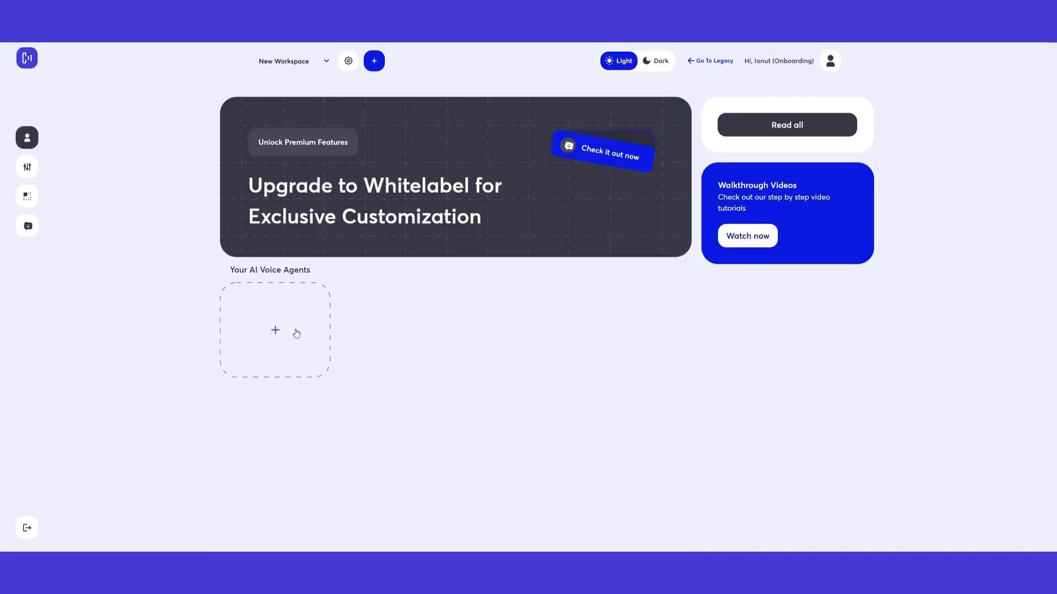
click(276, 334)
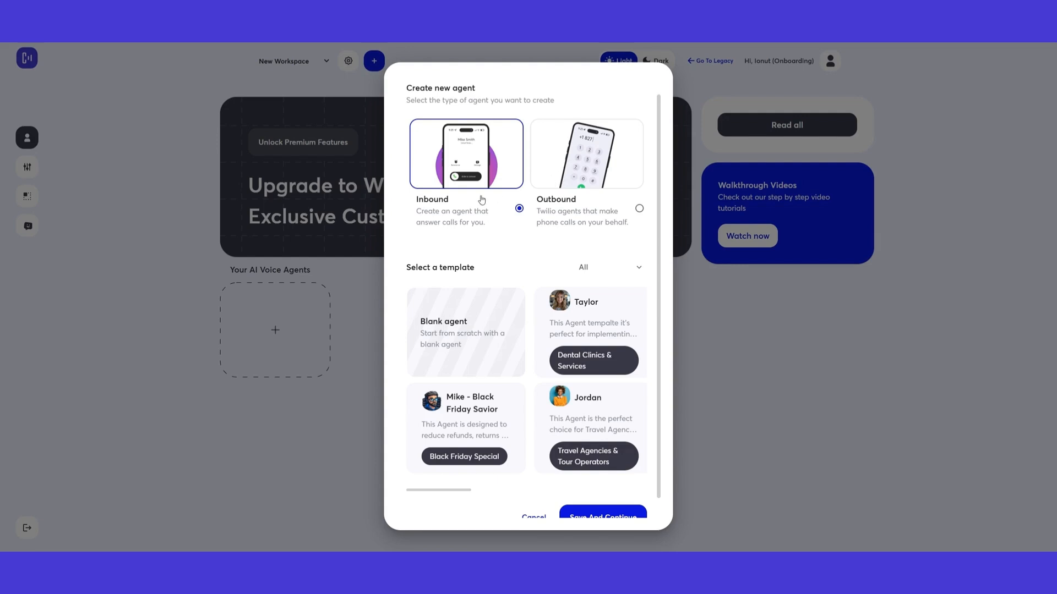
click(575, 183)
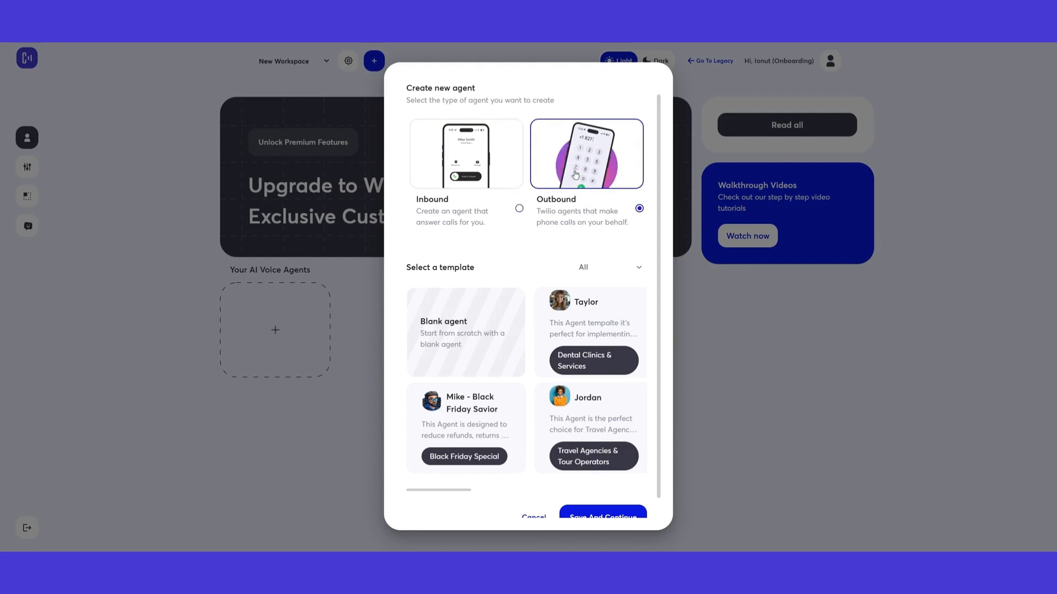
click(463, 170)
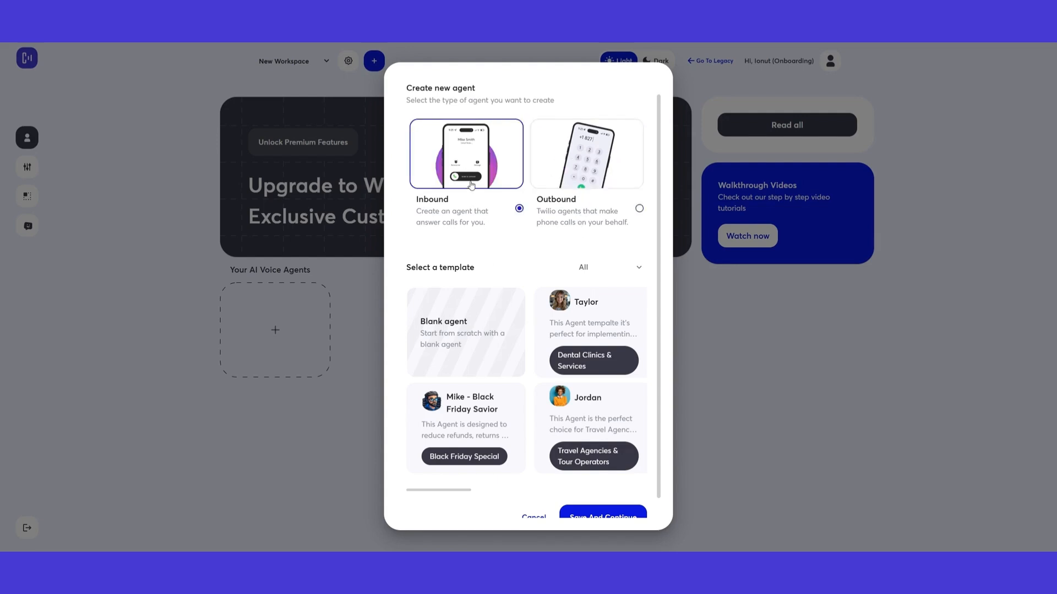
Step: Filter the agent templates by Real Estate, select the real estate agent template and continue to its configuration
scroll(473, 248, down, 1)
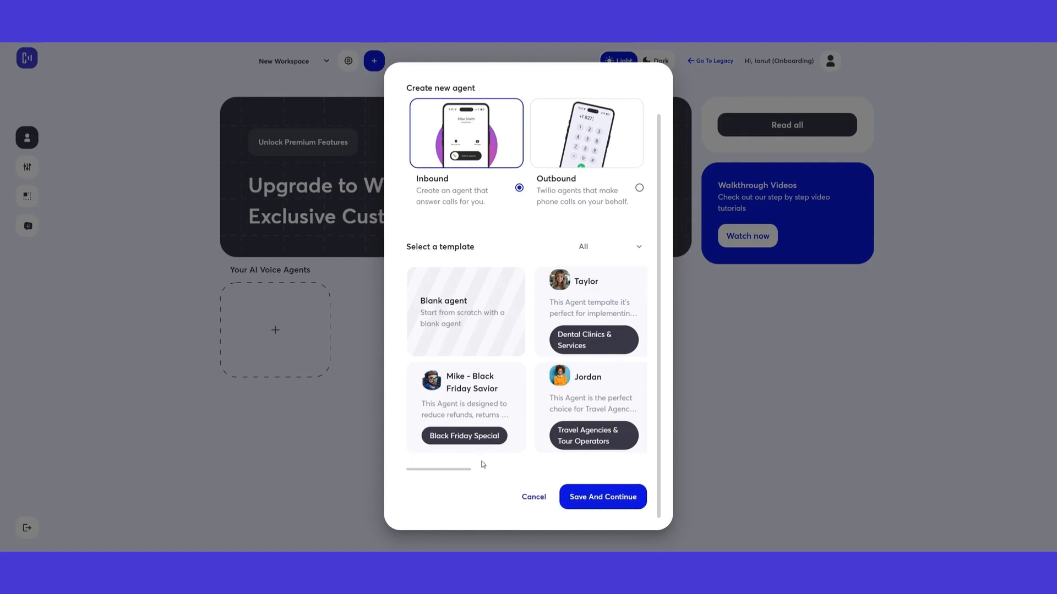
drag(456, 472, 552, 474)
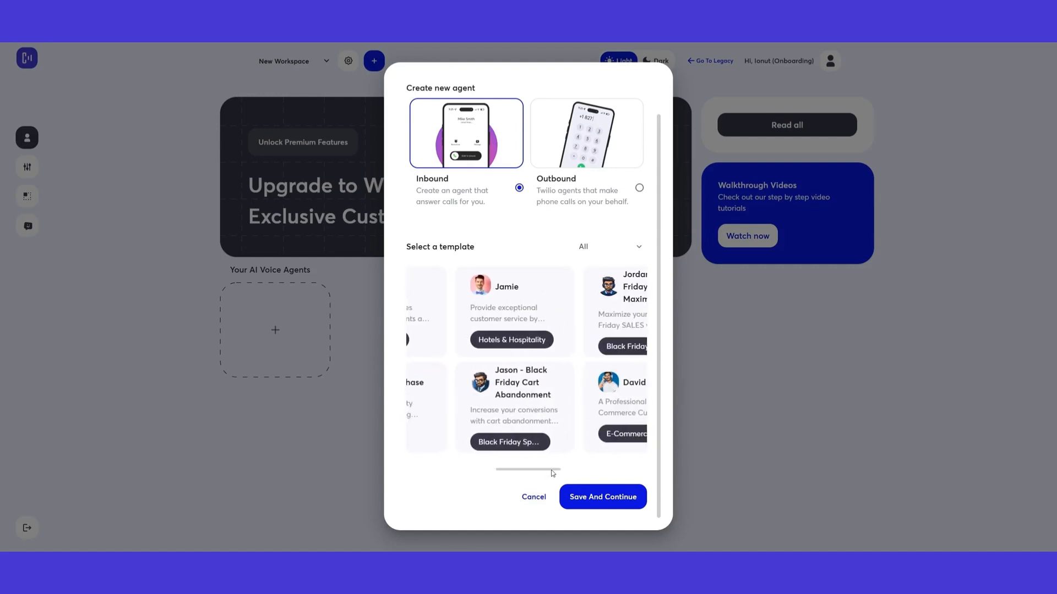
click(590, 247)
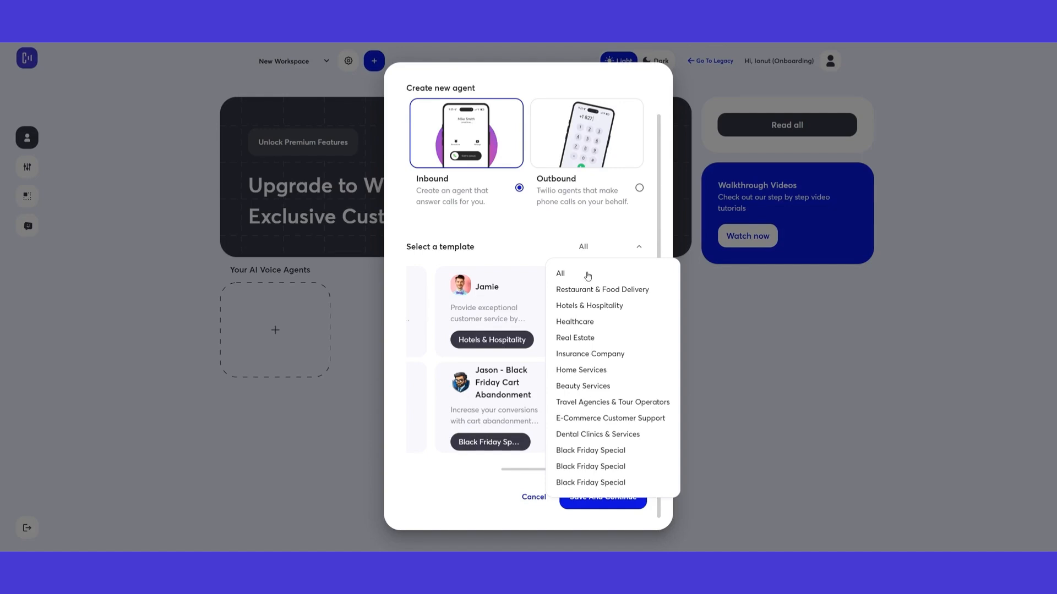
click(580, 340)
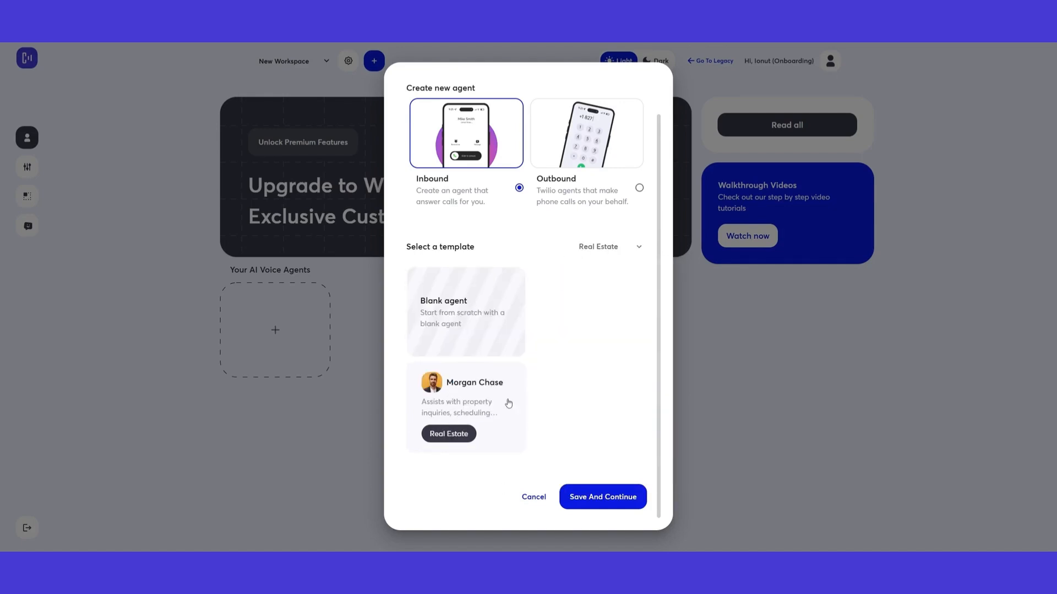
click(466, 390)
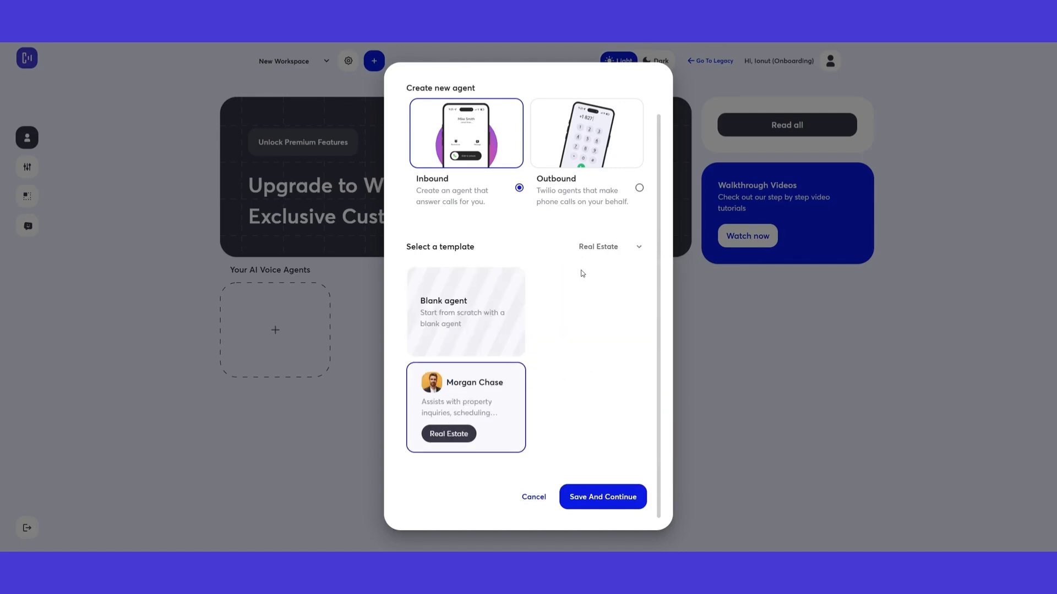
click(446, 307)
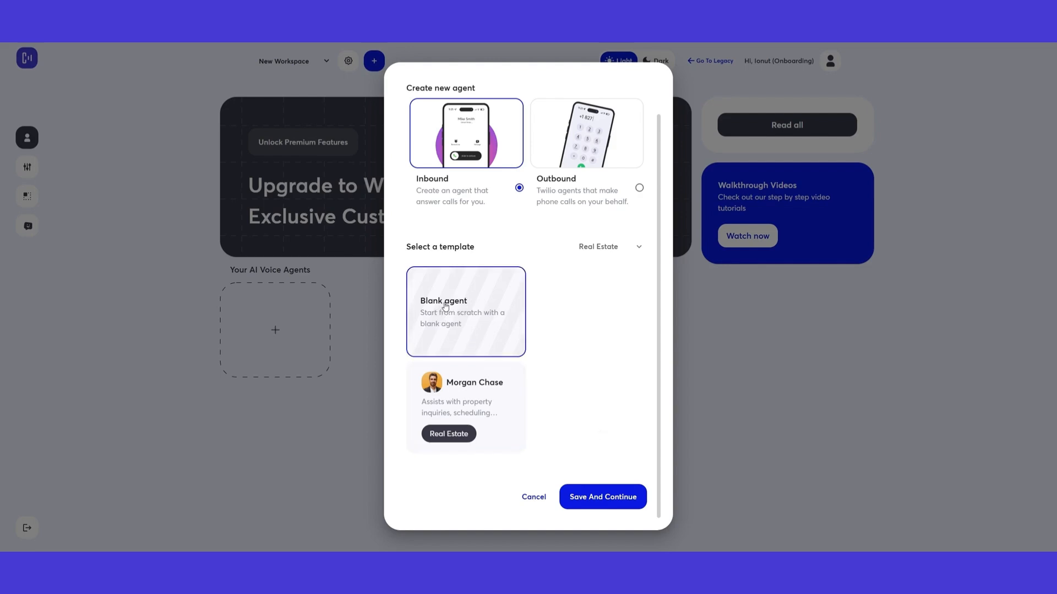
click(485, 390)
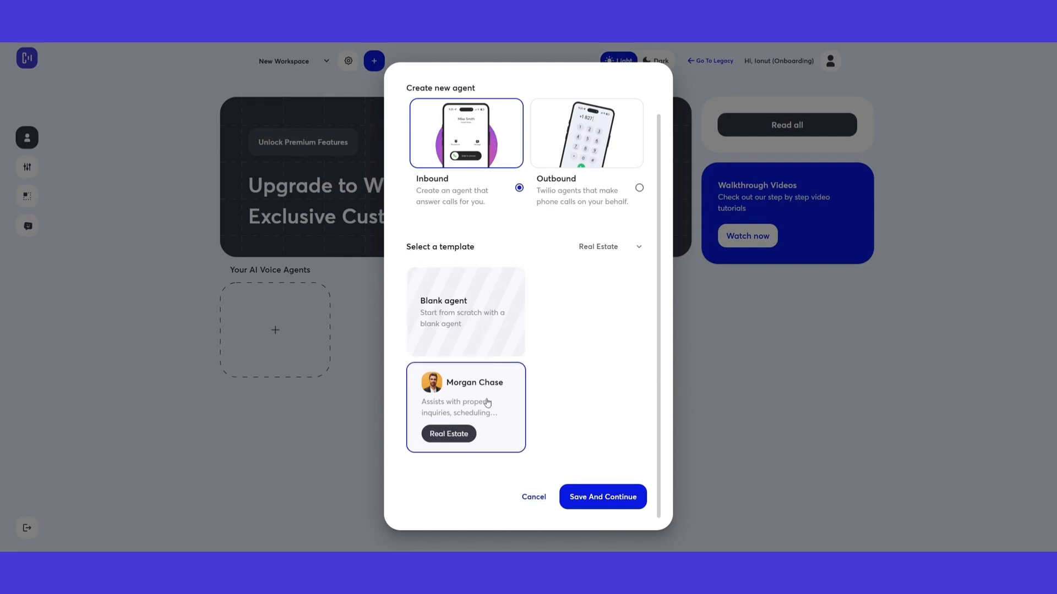
click(623, 499)
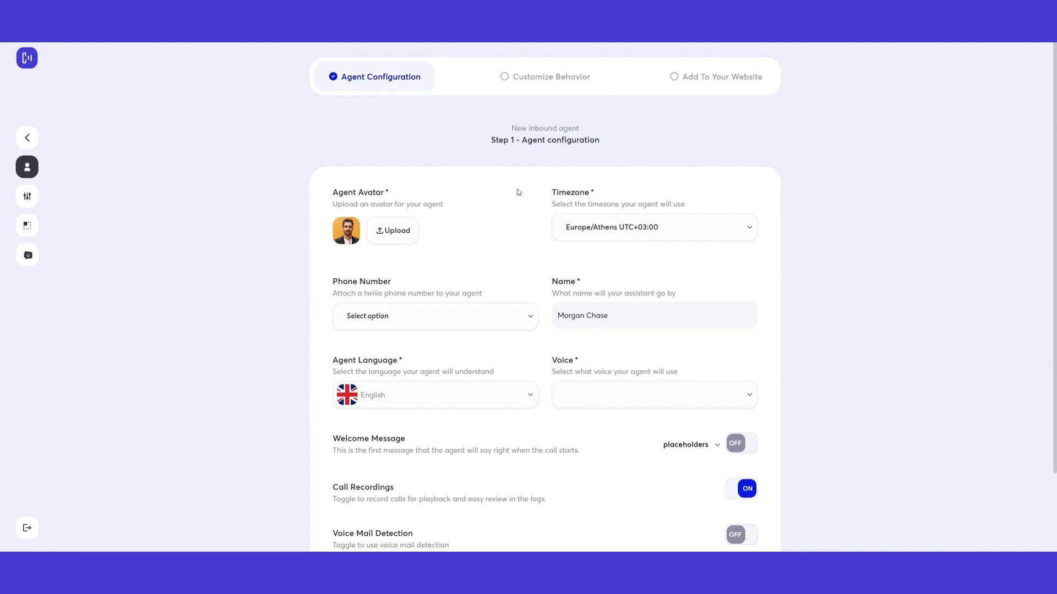
Step: Examine the agent avatar setting and the timezones offered for the agent
scroll(518, 193, down, 1)
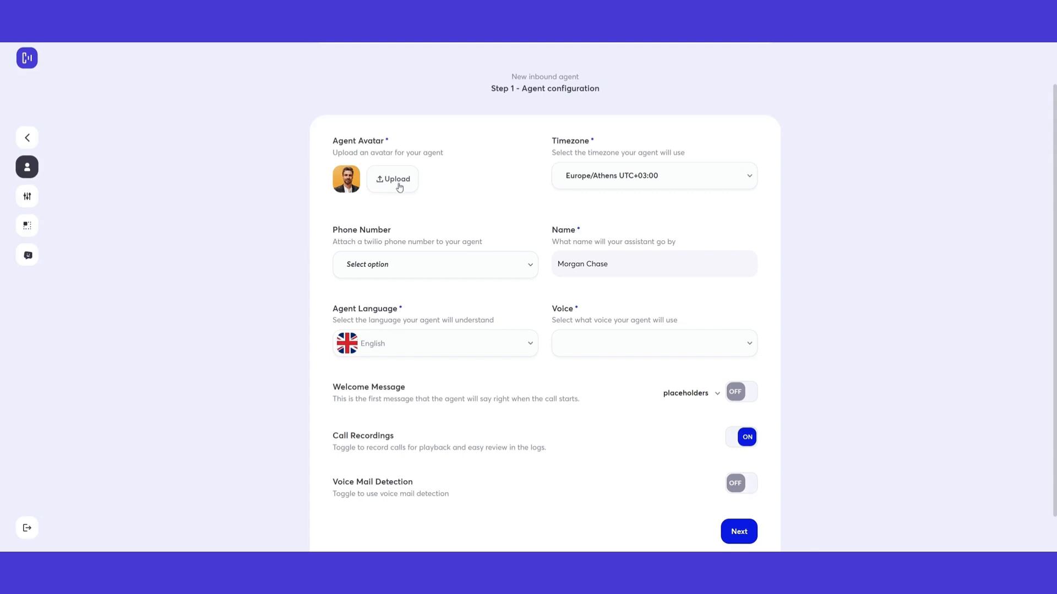
drag(333, 142, 400, 144)
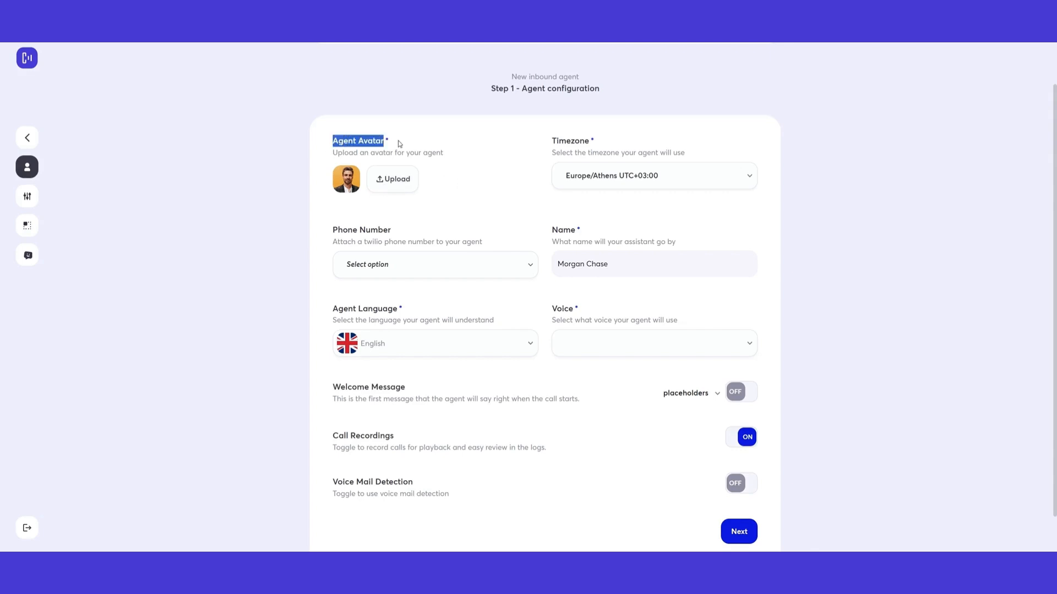
click(459, 149)
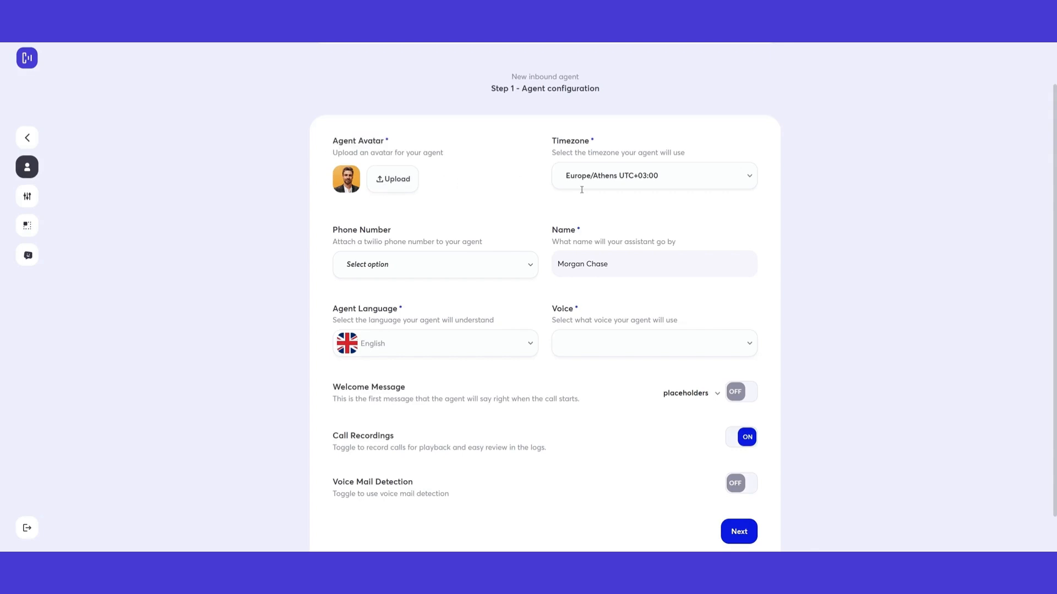
click(660, 182)
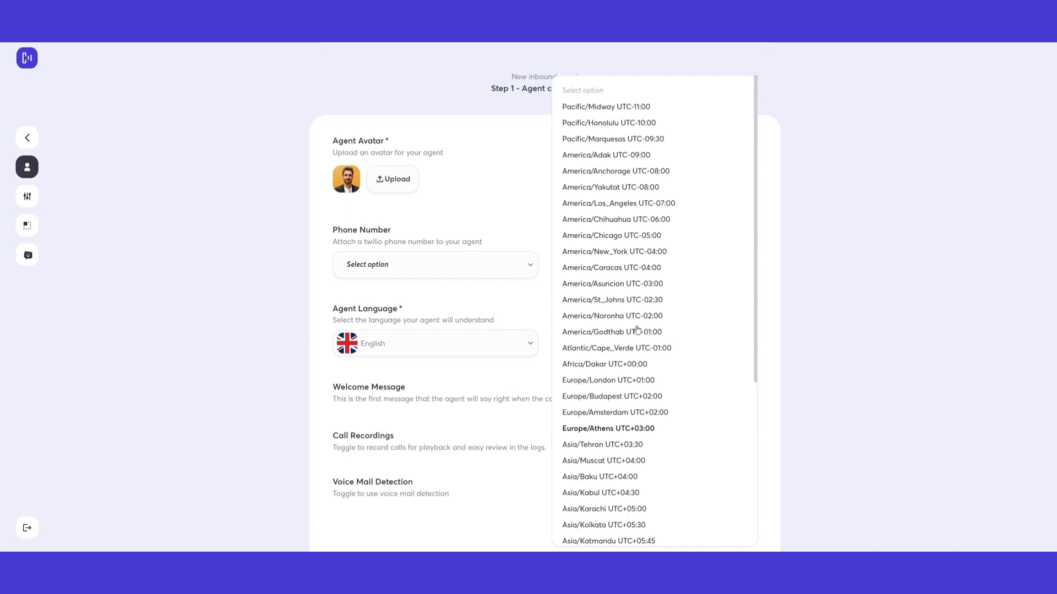
scroll(637, 330, down, 3)
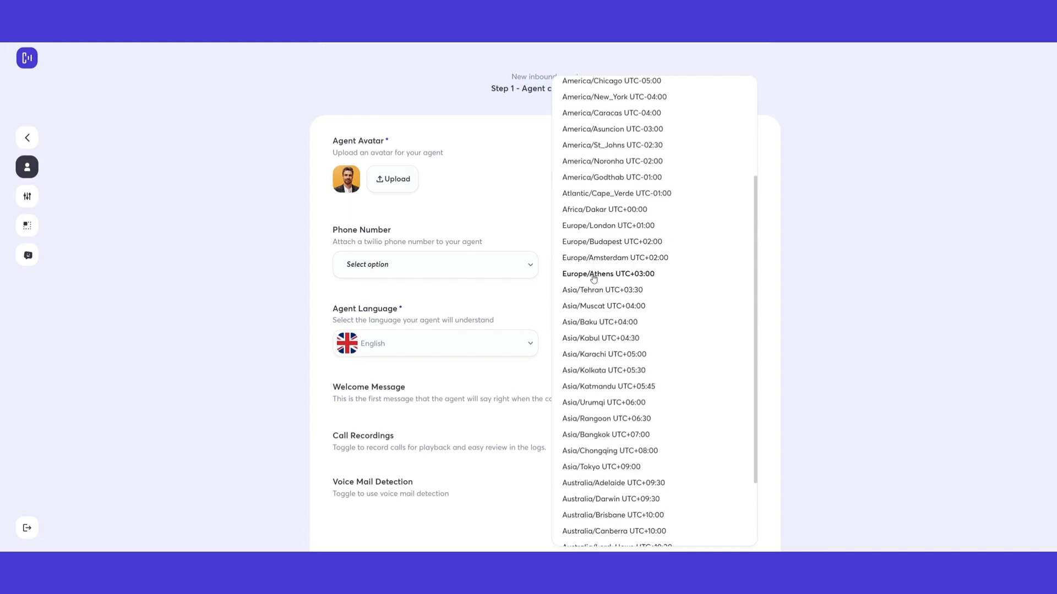
click(835, 275)
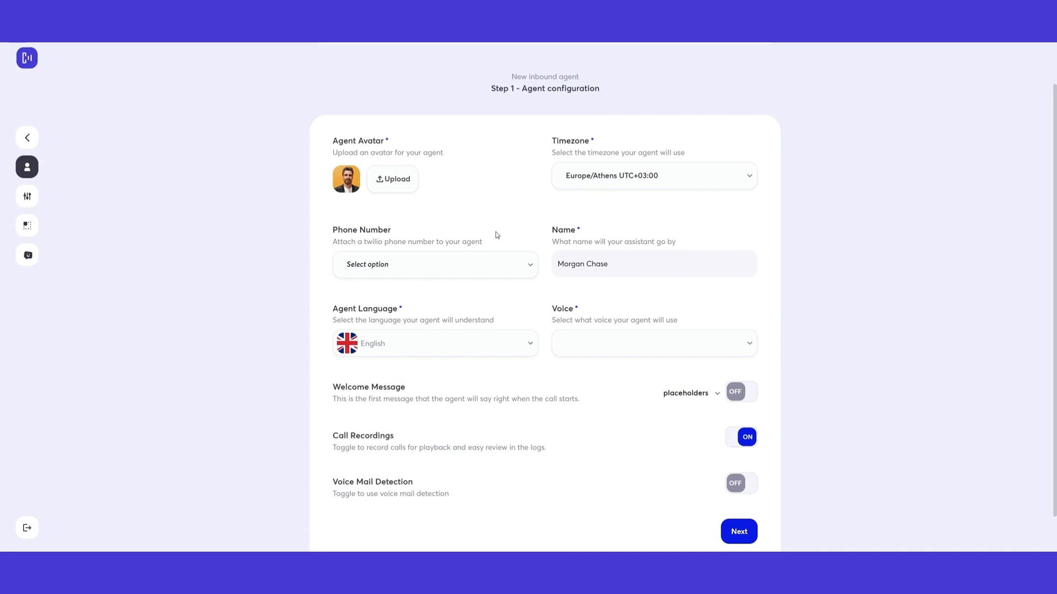
Step: Set the agent's phone number to No Number and check the assistant's name field
click(394, 269)
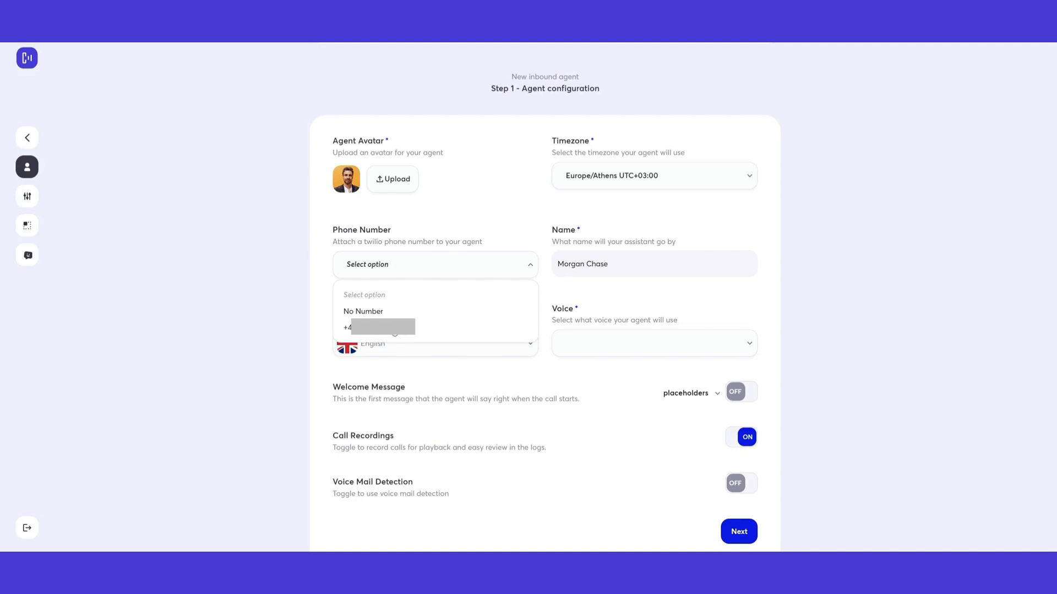
click(377, 313)
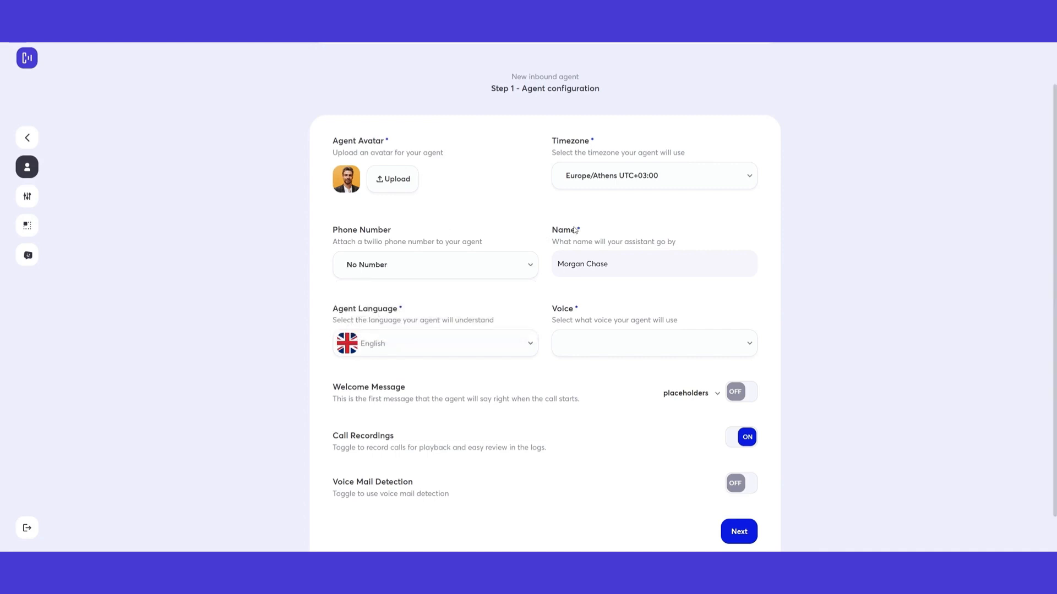
scroll(574, 231, down, 1)
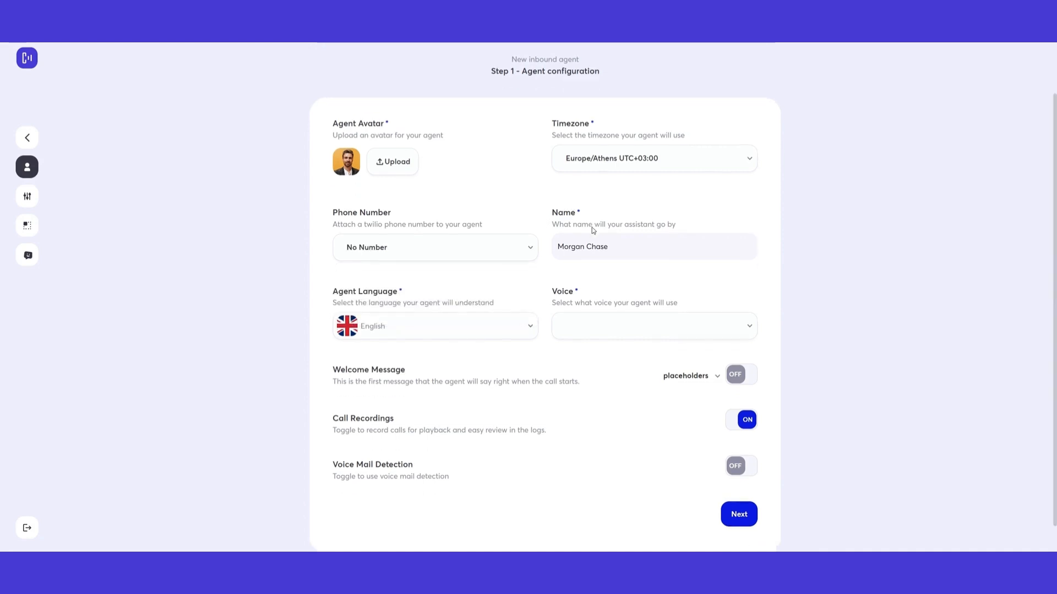
drag(564, 223, 588, 222)
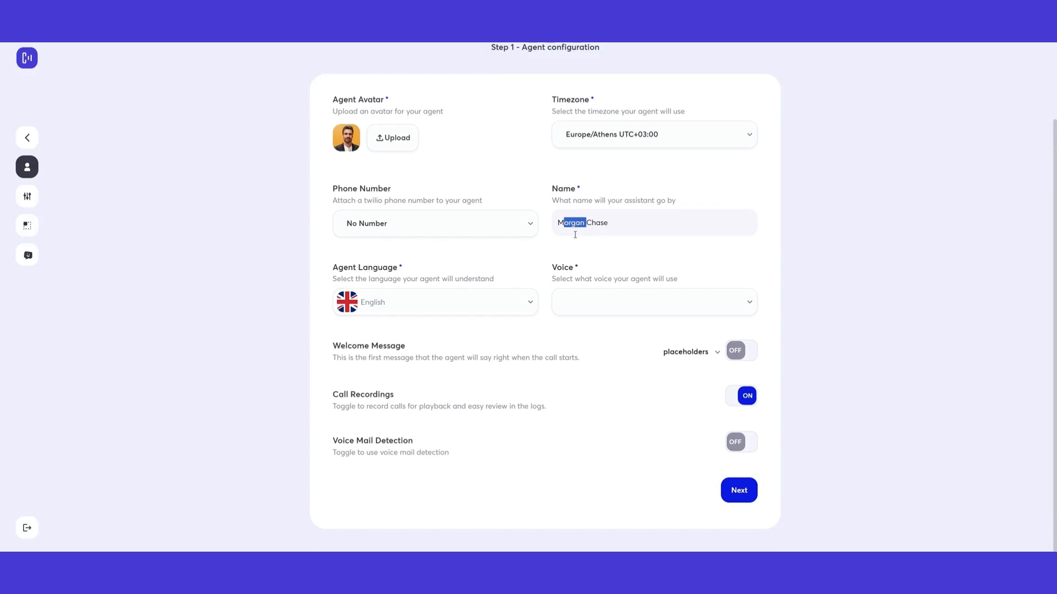
click(501, 264)
drag(626, 218, 566, 219)
click(508, 264)
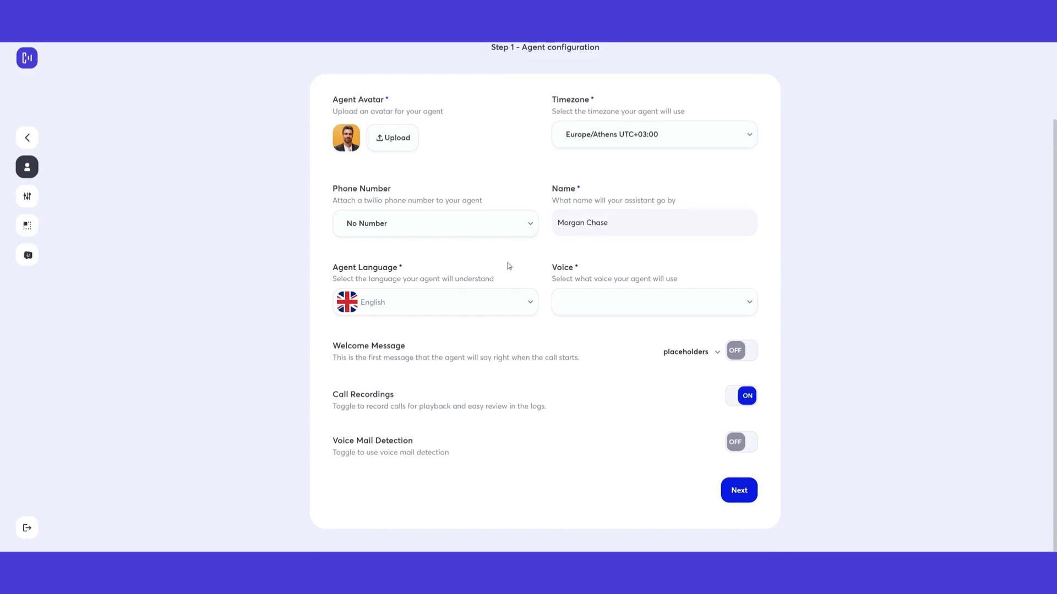
Step: Set the agent language to Dutch
click(442, 303)
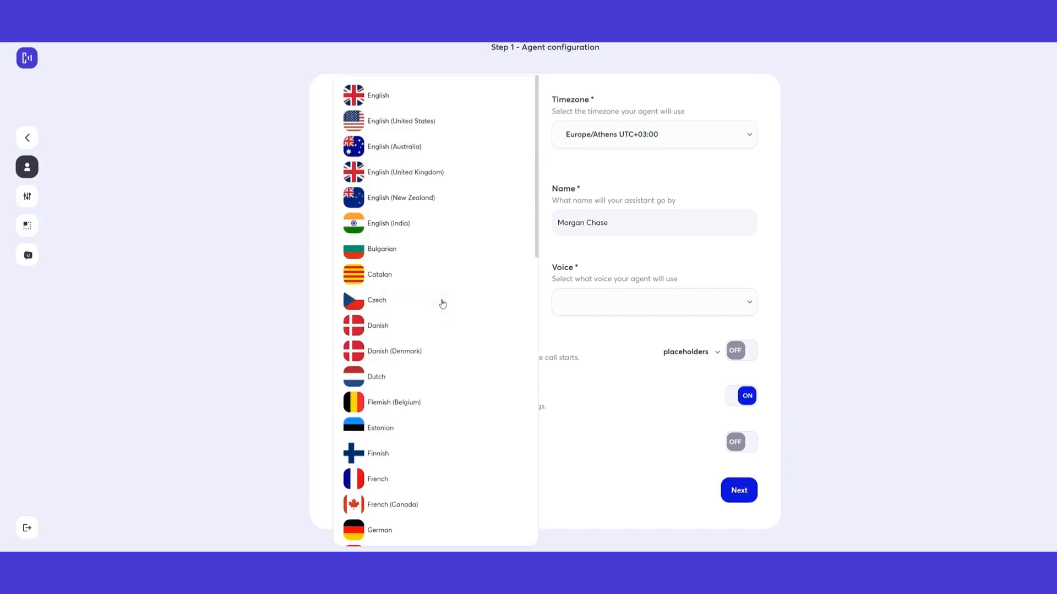
scroll(440, 300, down, 2)
scroll(440, 300, up, 2)
scroll(401, 295, down, 1)
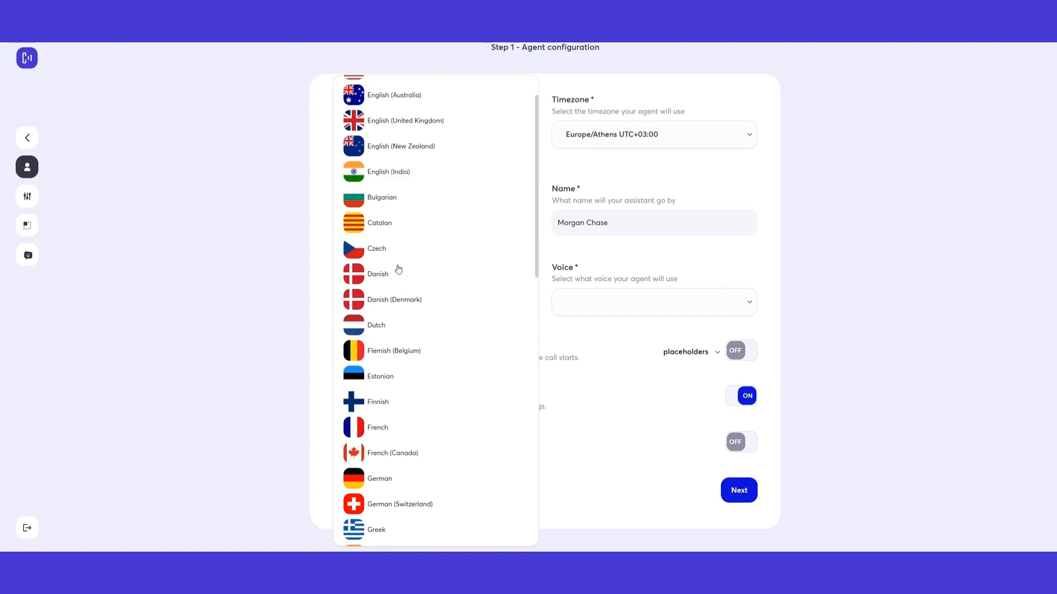
click(384, 326)
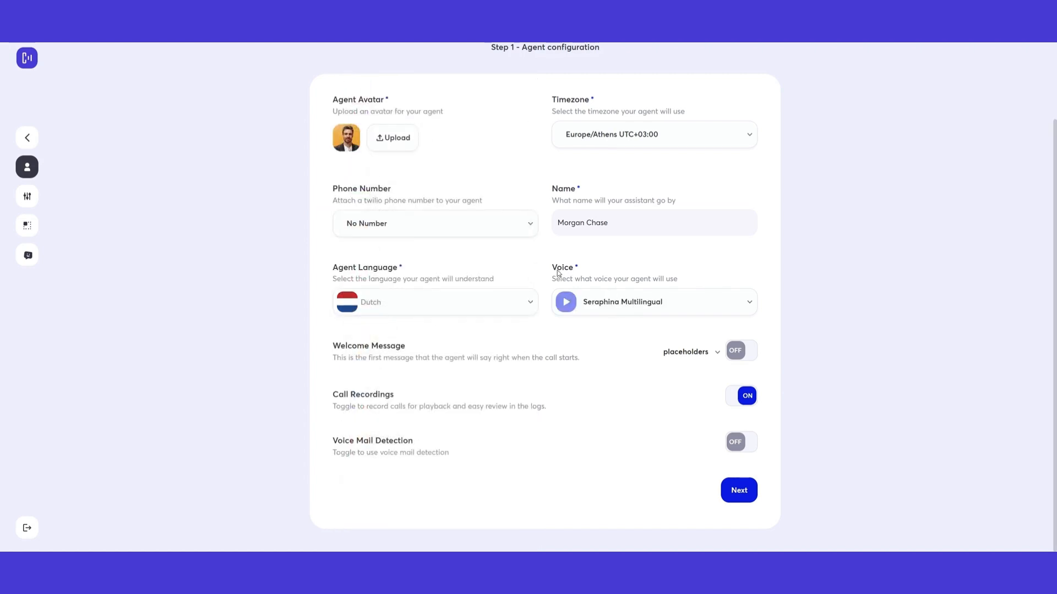
Step: Examine the voices offered for the Dutch agent, covering the Basic, Cartesia and Advanced Low Latency groups
drag(552, 268, 579, 268)
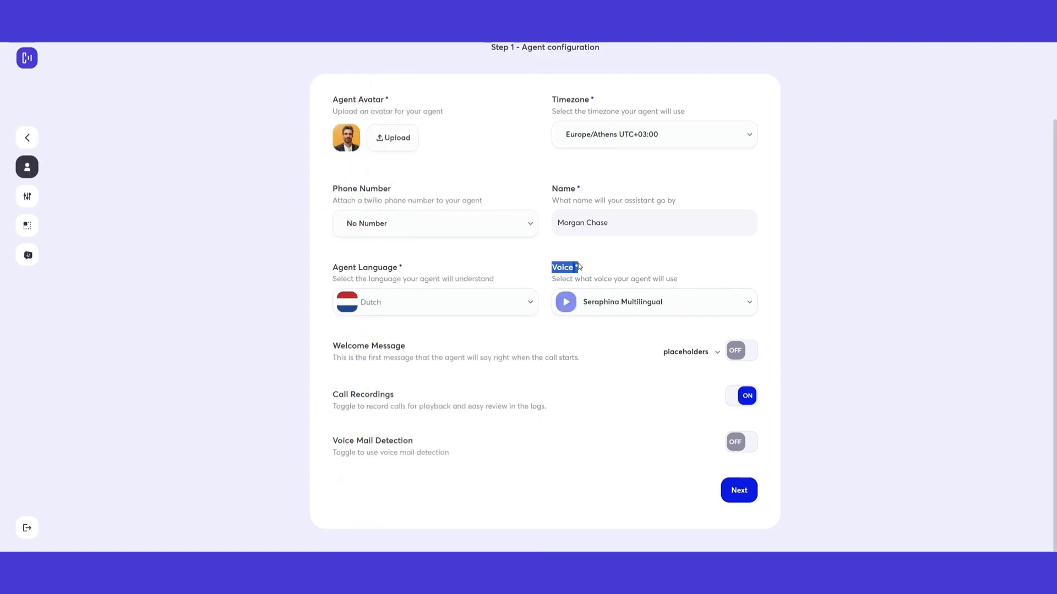
click(603, 298)
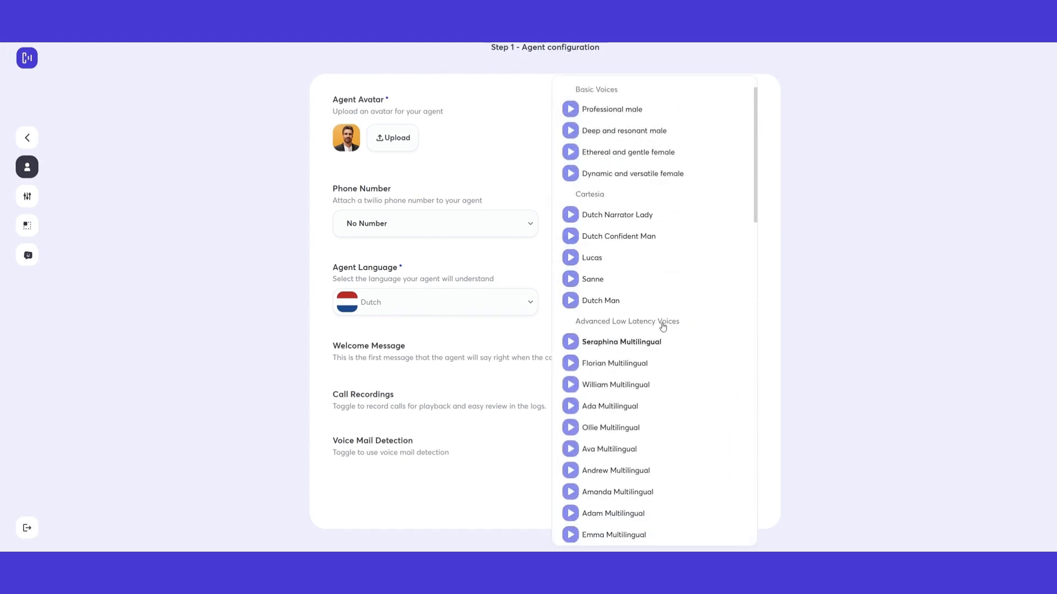
scroll(663, 326, down, 5)
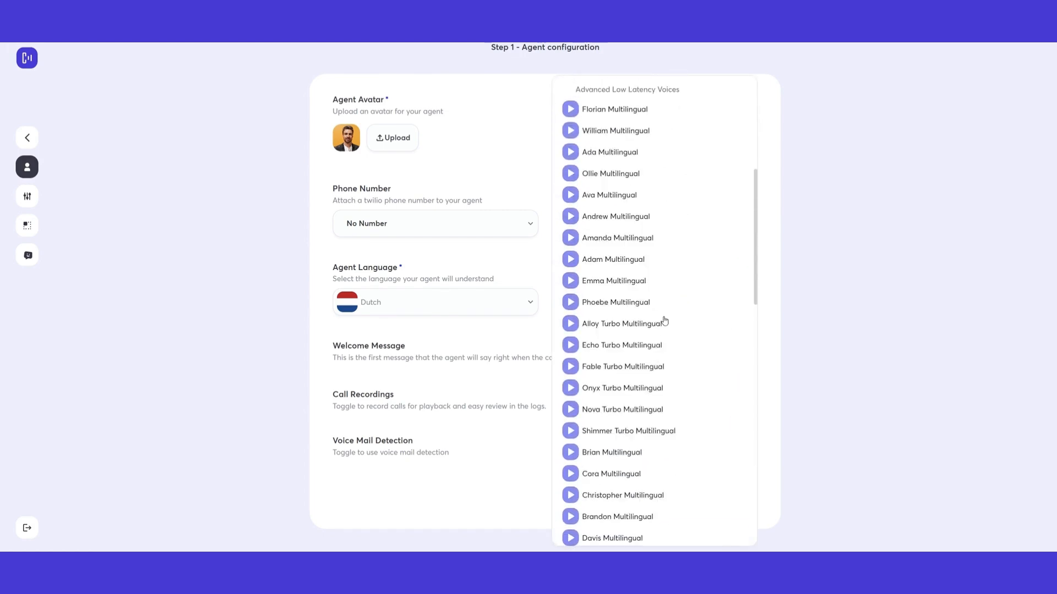
scroll(665, 321, up, 6)
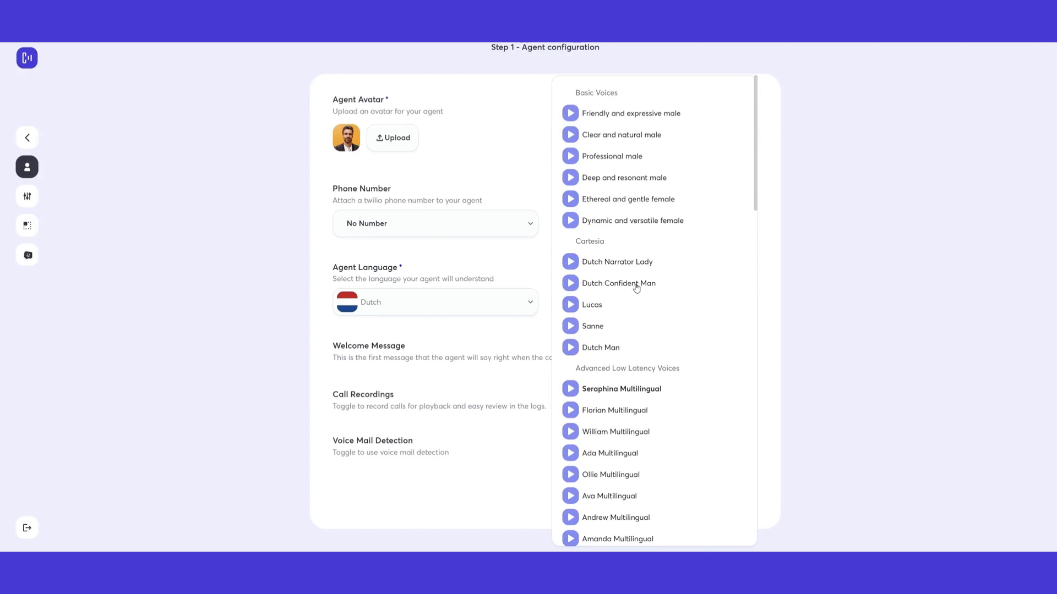
scroll(689, 352, down, 2)
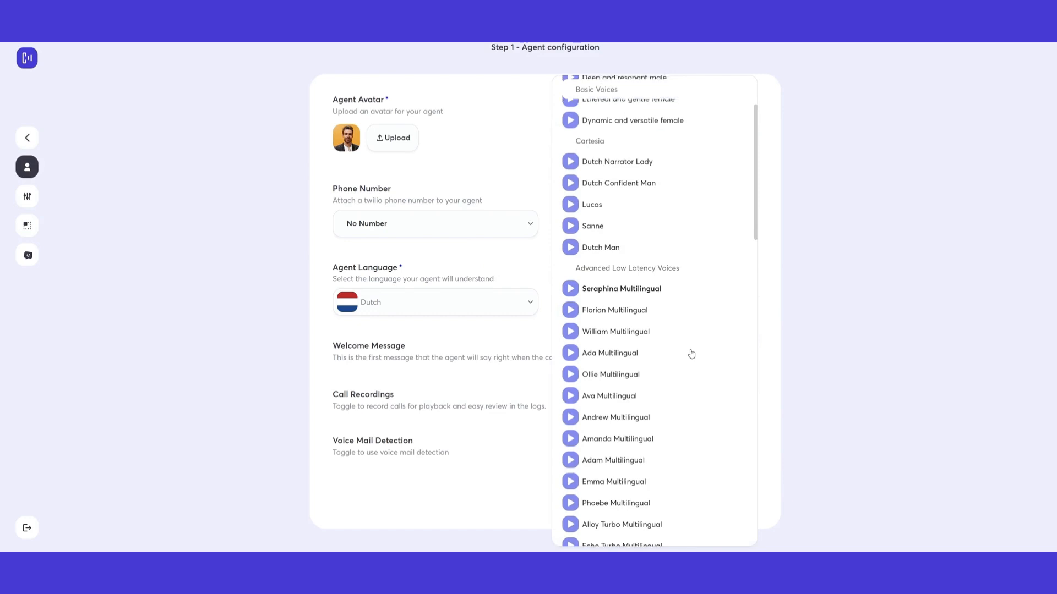
scroll(691, 354, up, 2)
scroll(692, 350, down, 8)
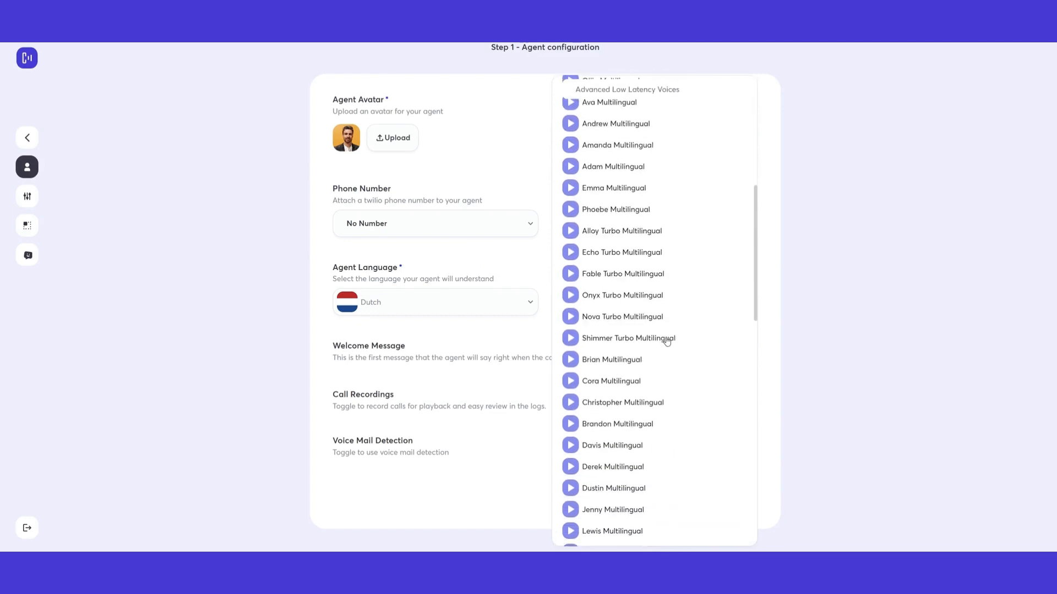
scroll(666, 341, up, 8)
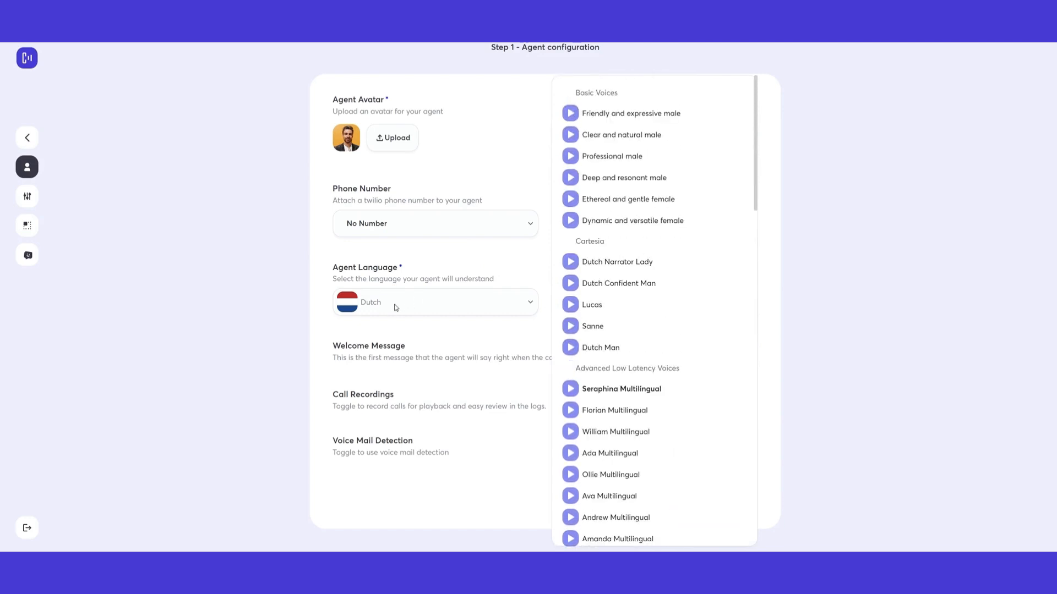
click(476, 274)
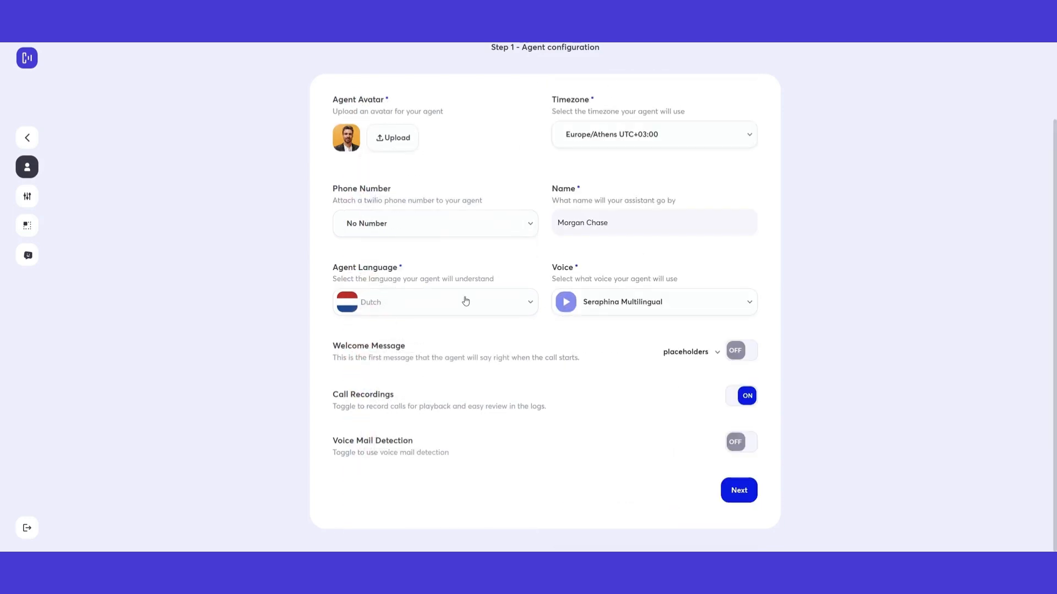
Step: Set the agent language to English (United States) and look through the voices offered for it
click(425, 307)
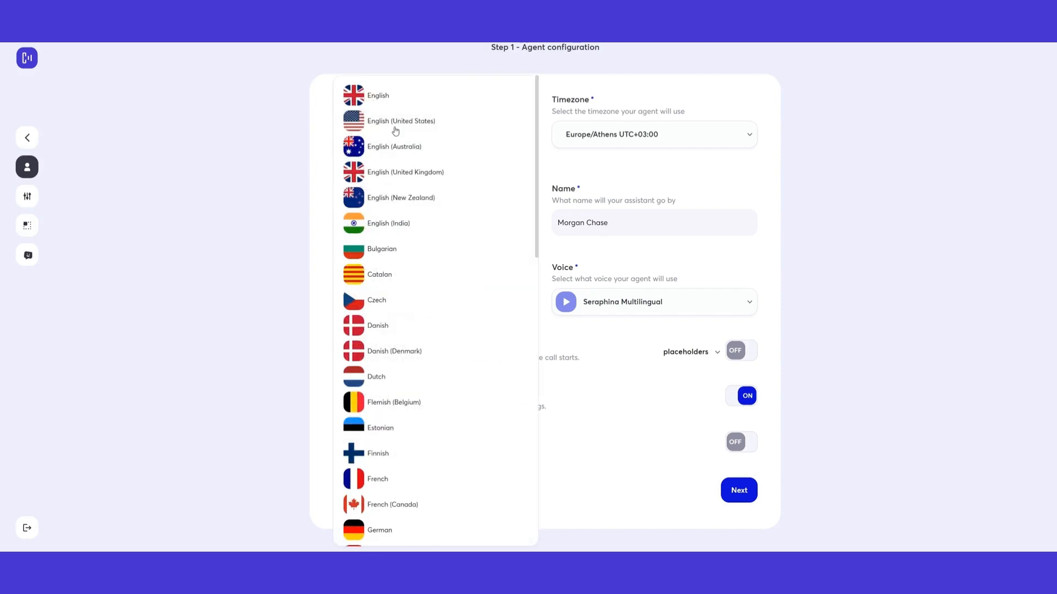
click(396, 128)
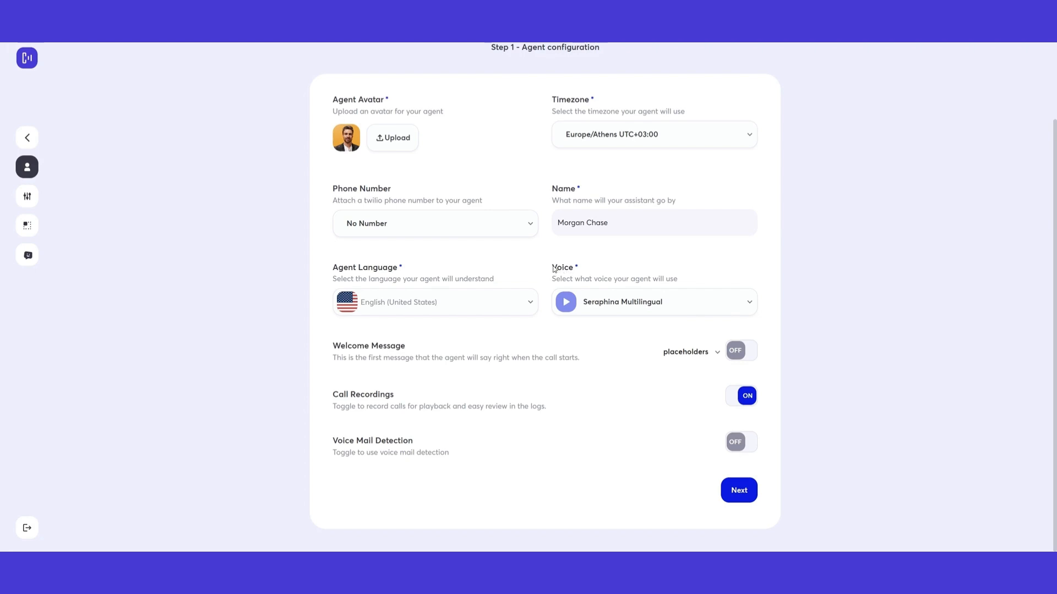
drag(554, 268, 580, 267)
click(596, 273)
click(631, 308)
scroll(758, 412, up, 5)
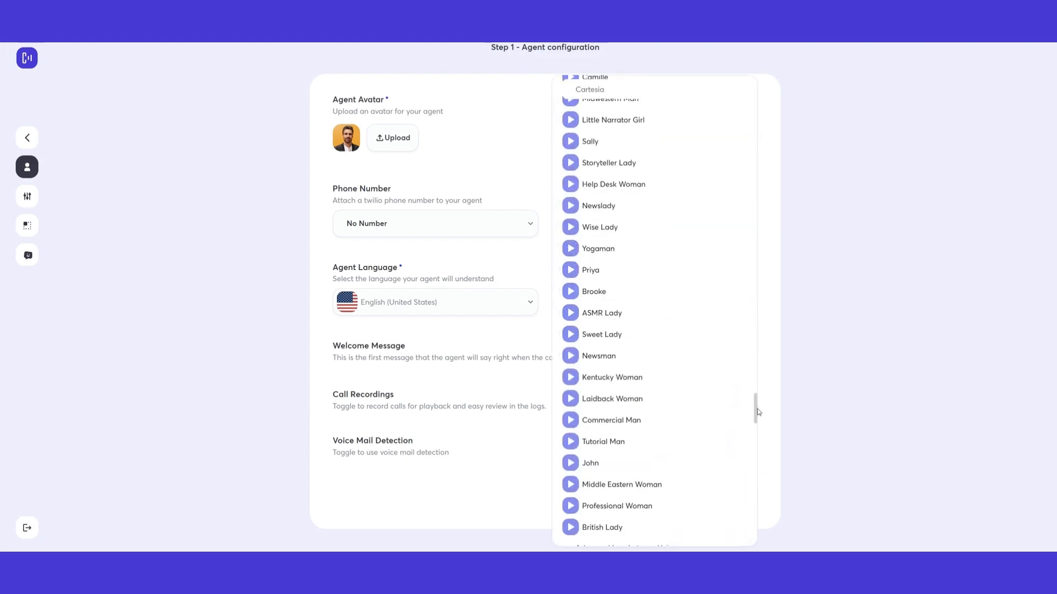
drag(758, 411, 757, 94)
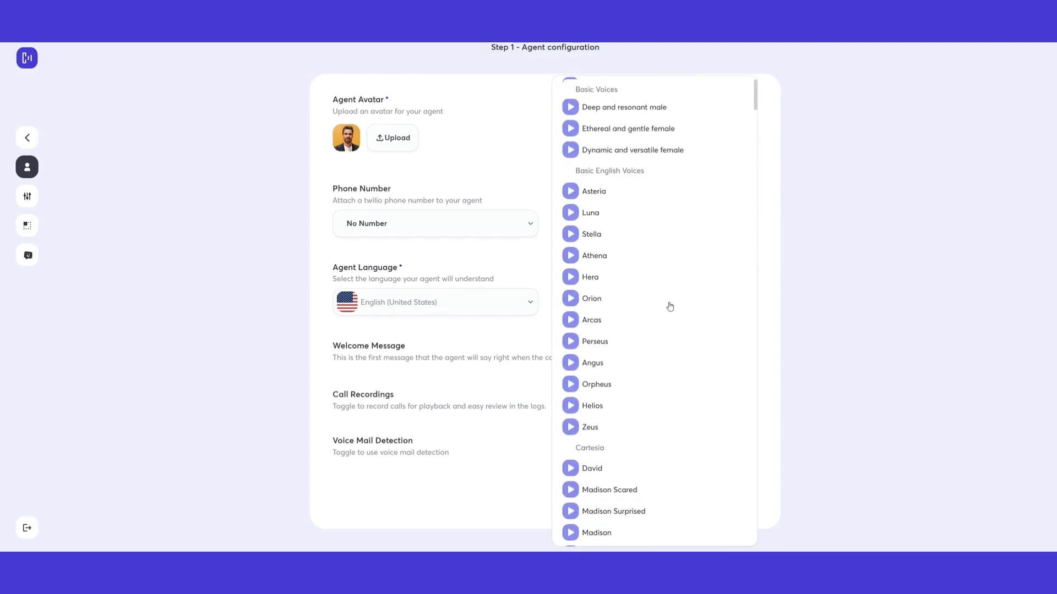
scroll(685, 361, down, 20)
scroll(677, 370, down, 10)
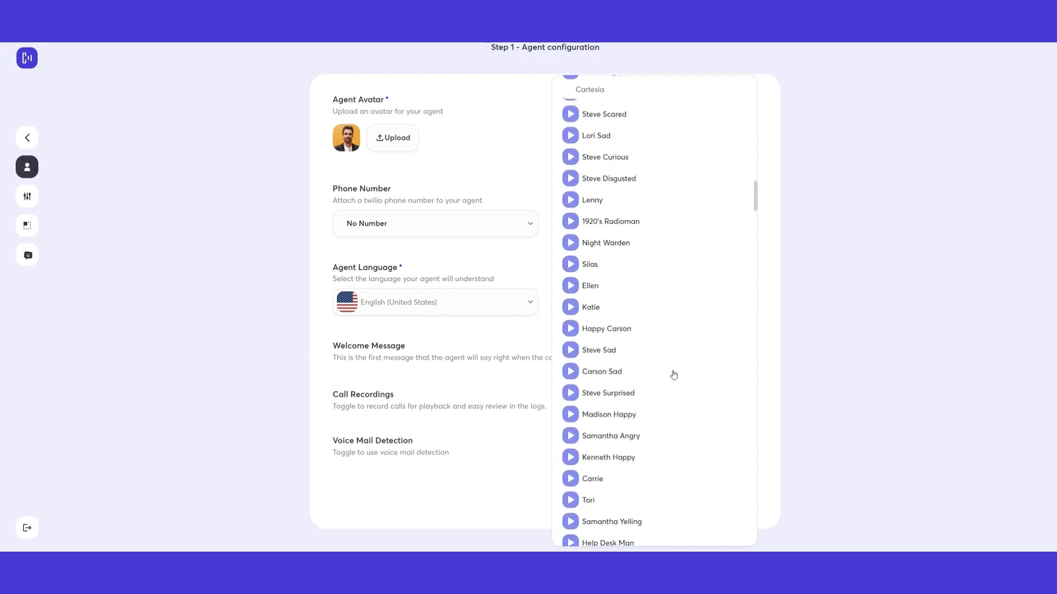
click(465, 270)
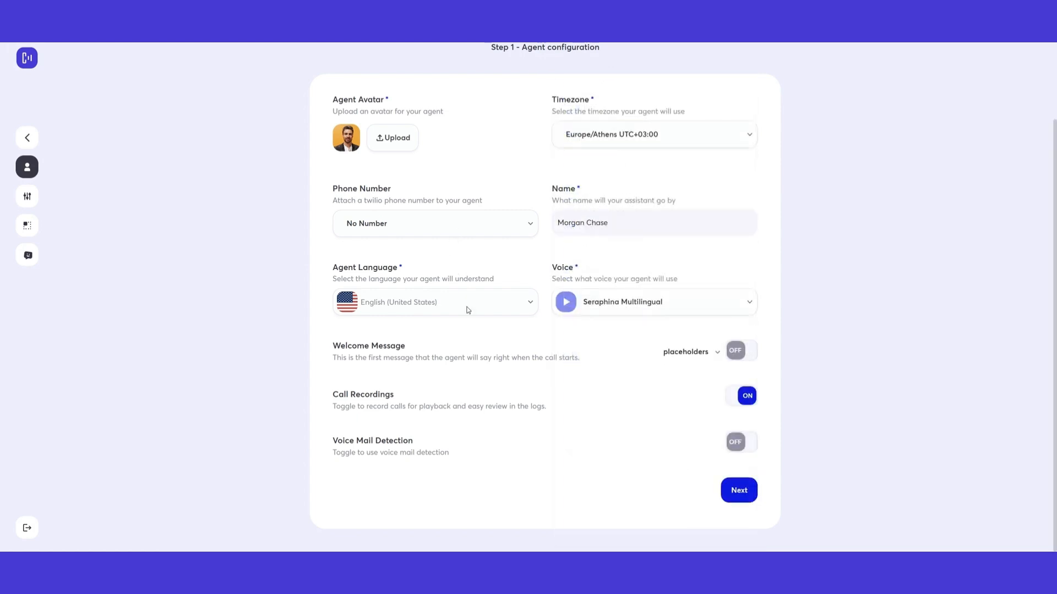
Step: Set the agent language to French and look through the voices offered for it
click(464, 306)
scroll(422, 352, down, 2)
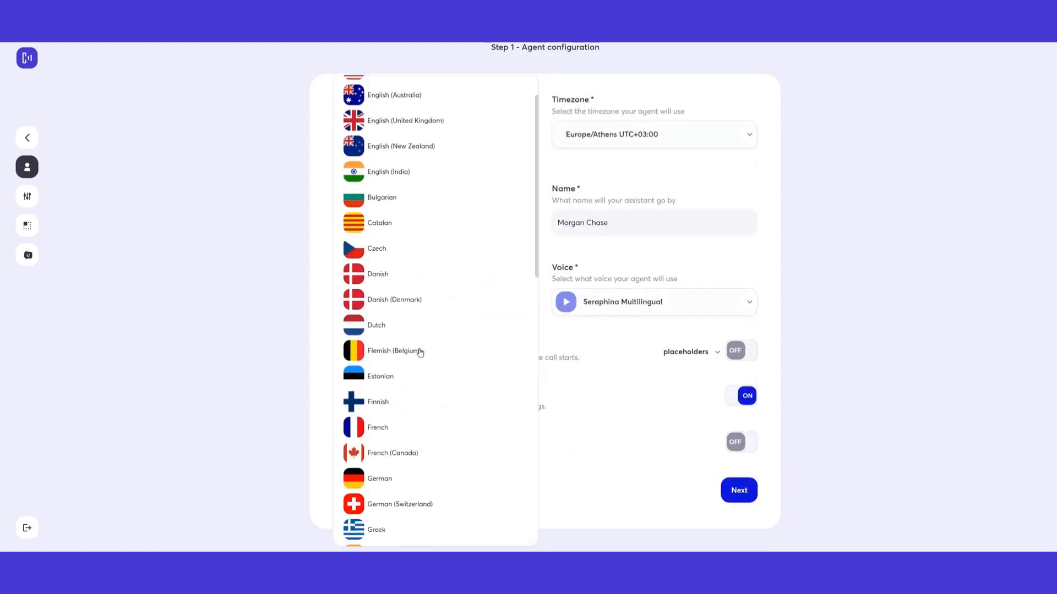
click(379, 430)
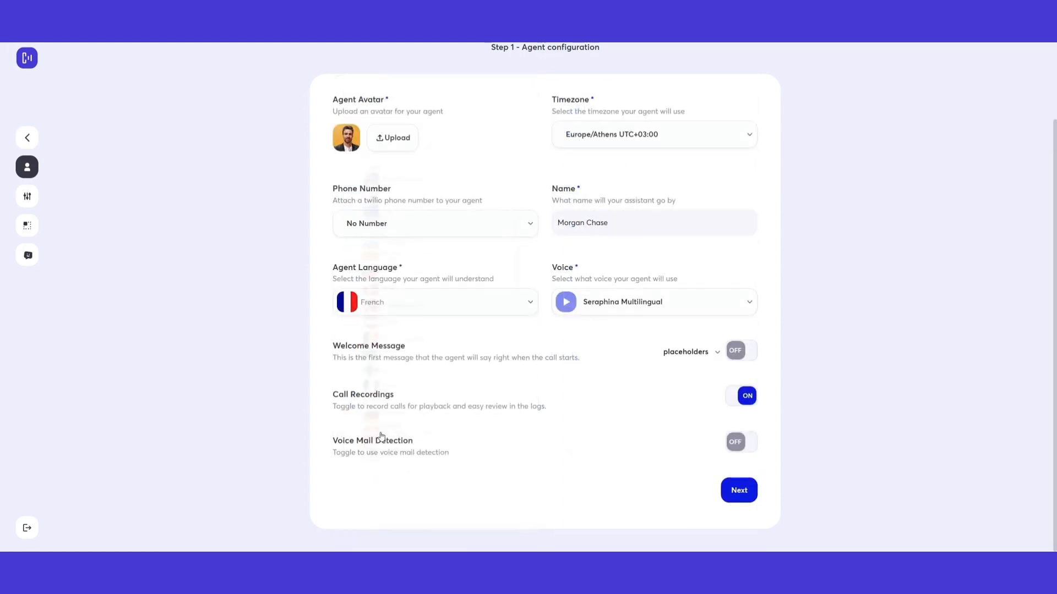
click(632, 303)
scroll(633, 382, down, 5)
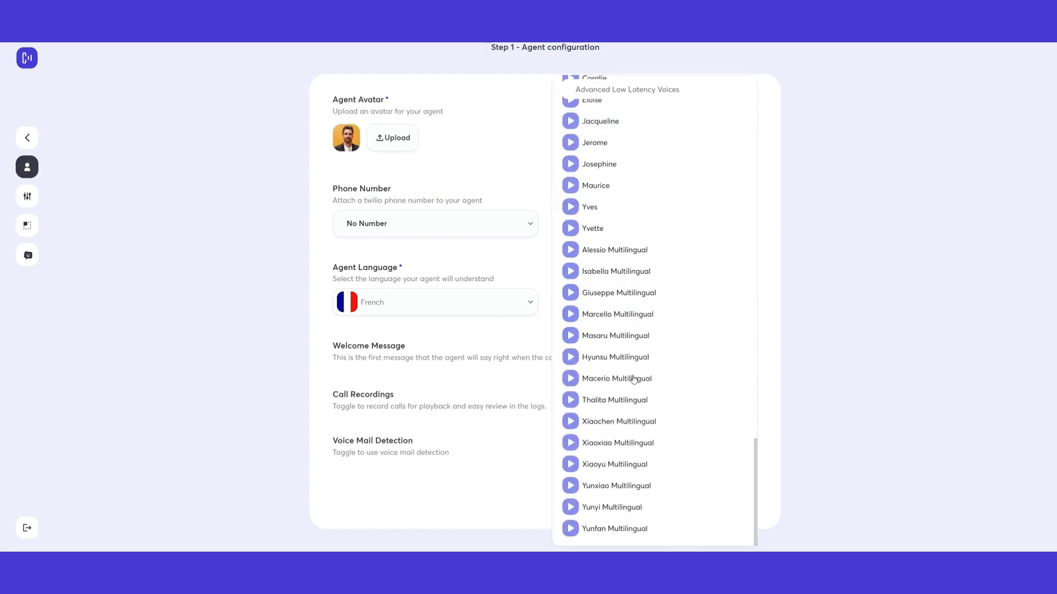
scroll(650, 403, up, 15)
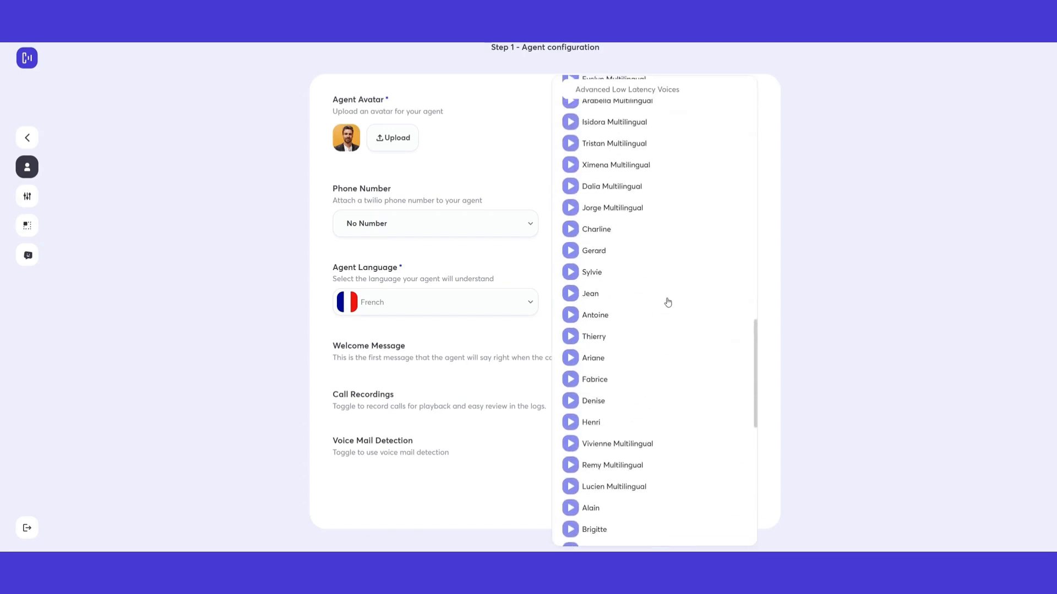
scroll(668, 304, up, 15)
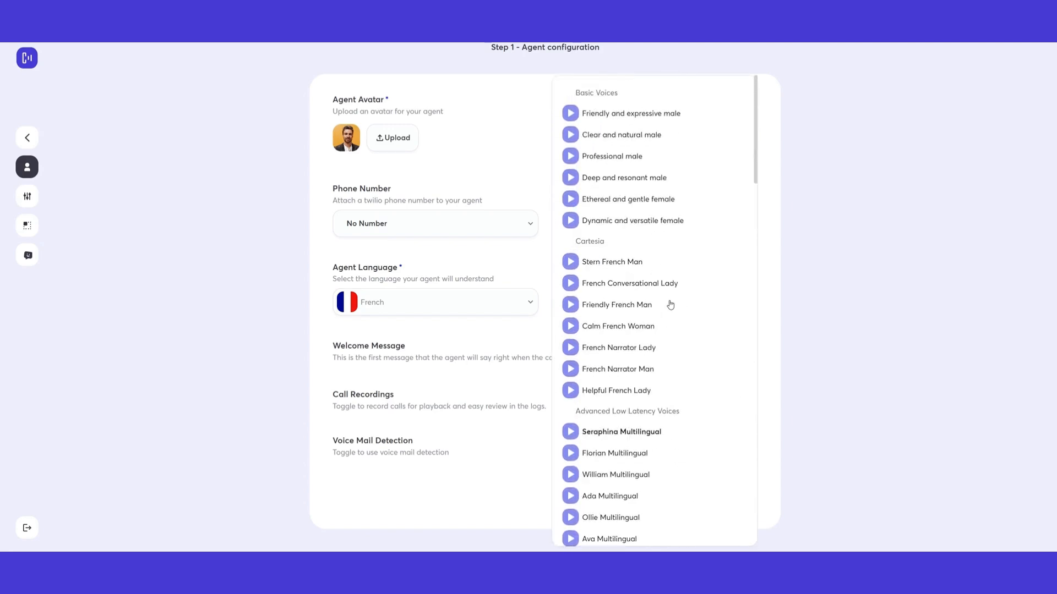
scroll(625, 308, down, 2)
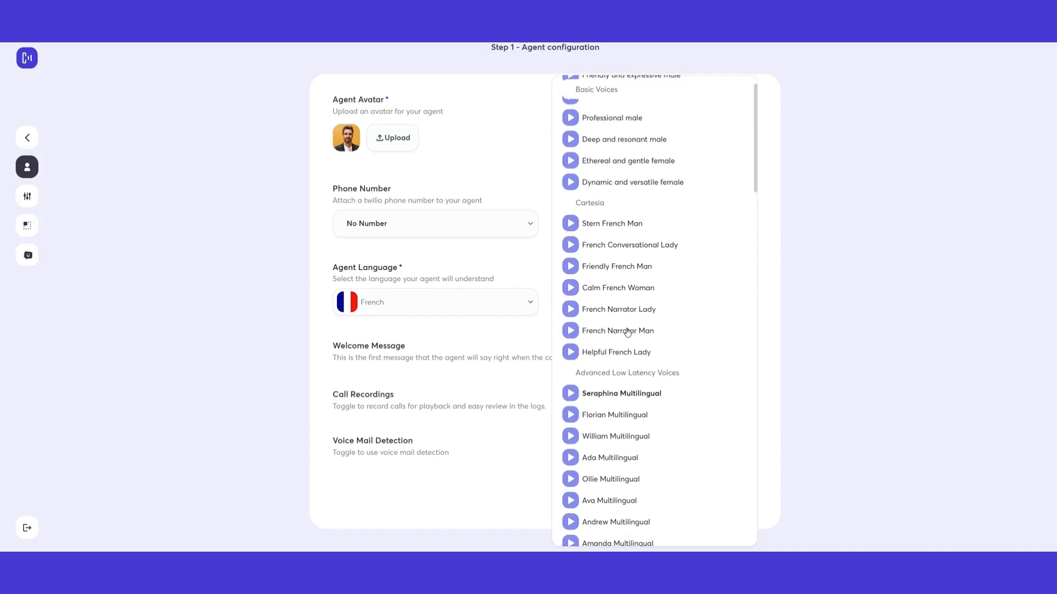
scroll(616, 297, up, 2)
Step: Set the agent language to English
click(467, 316)
click(462, 312)
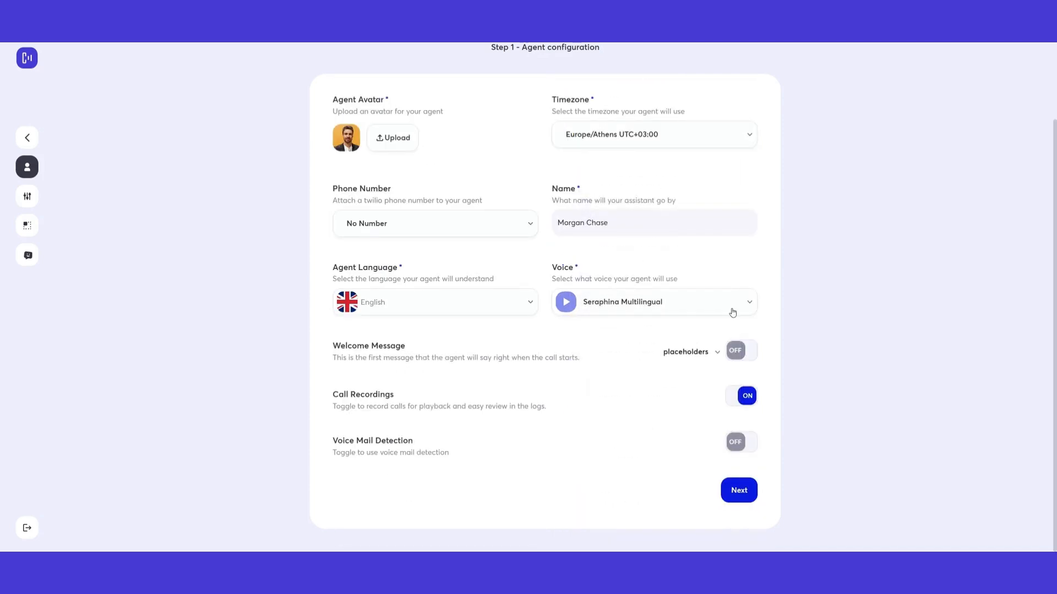
Step: Compare the Advanced Low Latency, Cartesia, Basic English and Basic voice groups offered for the English agent, leaving the voice selection as it is
click(732, 312)
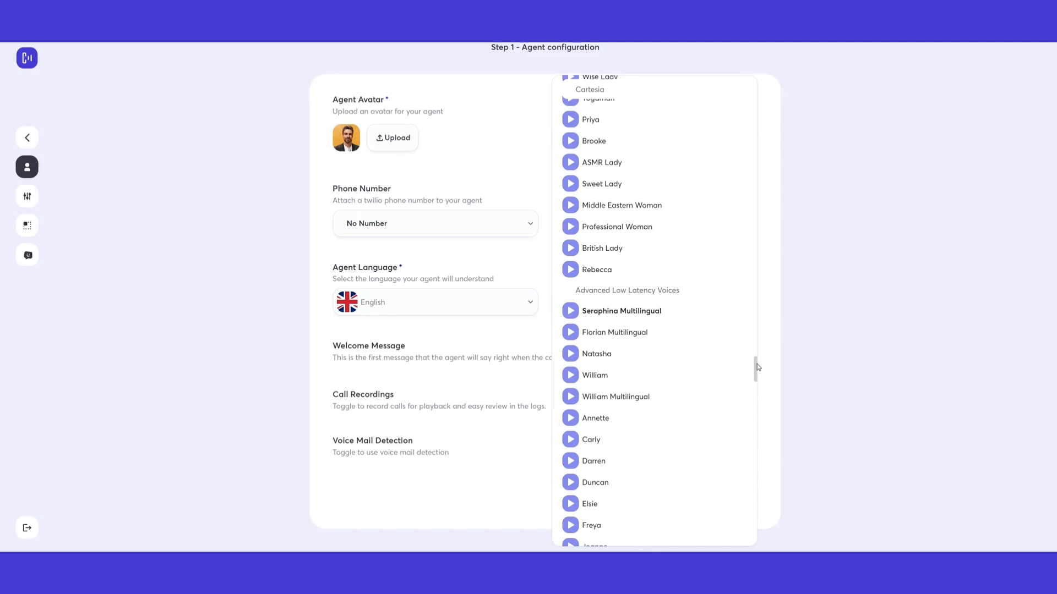
drag(576, 290, 701, 295)
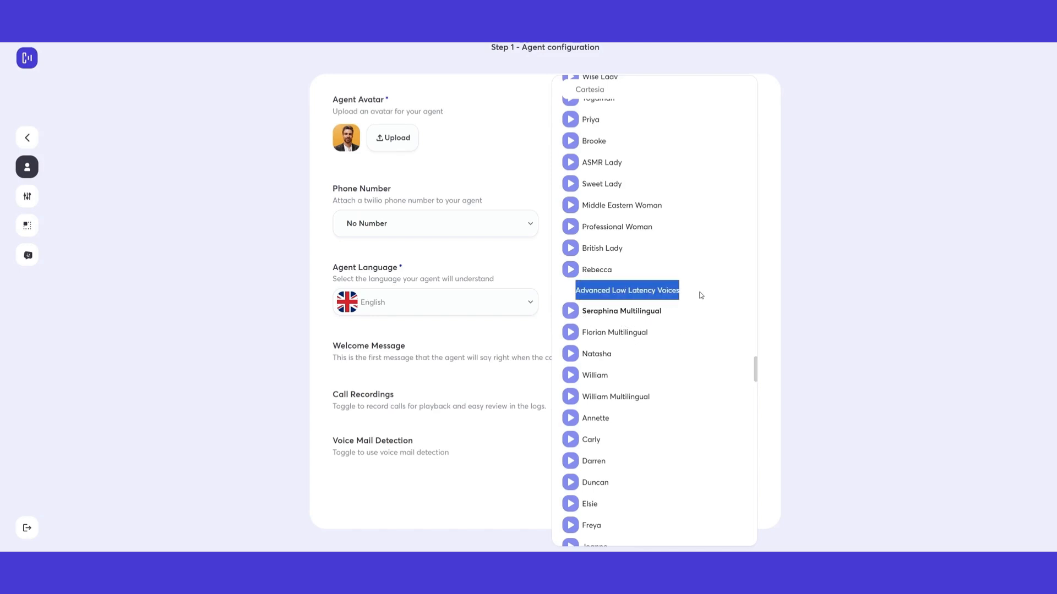
click(702, 295)
scroll(757, 372, up, 2)
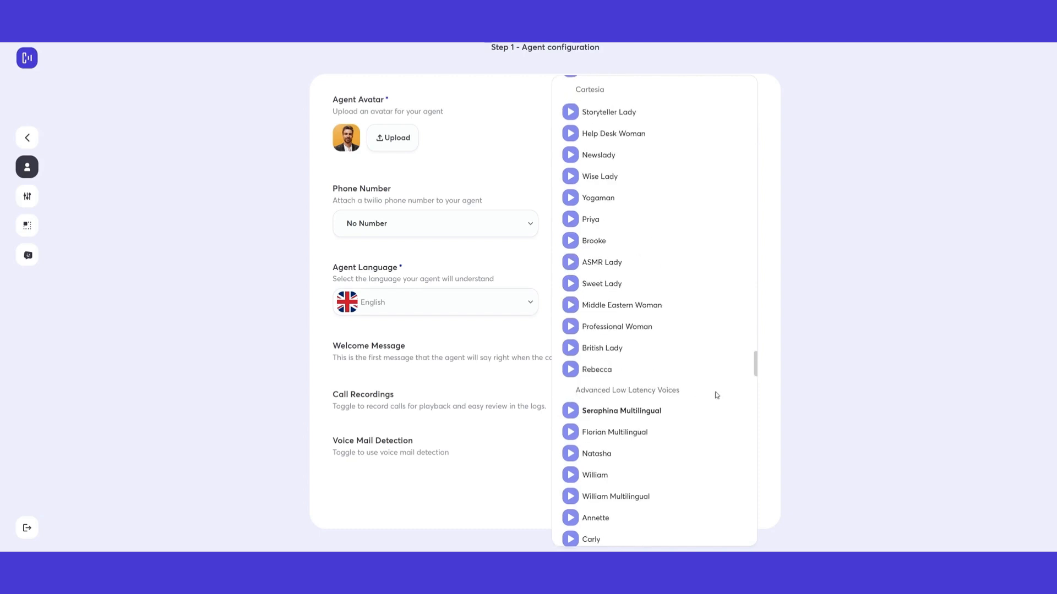
drag(756, 366, 758, 106)
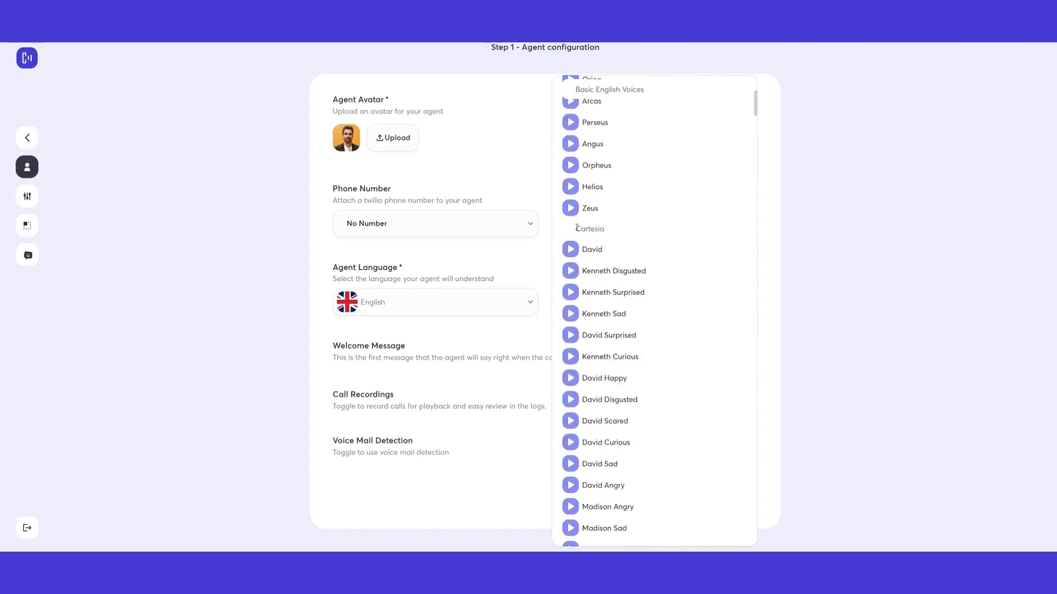
drag(576, 228, 625, 227)
click(630, 232)
scroll(654, 277, up, 5)
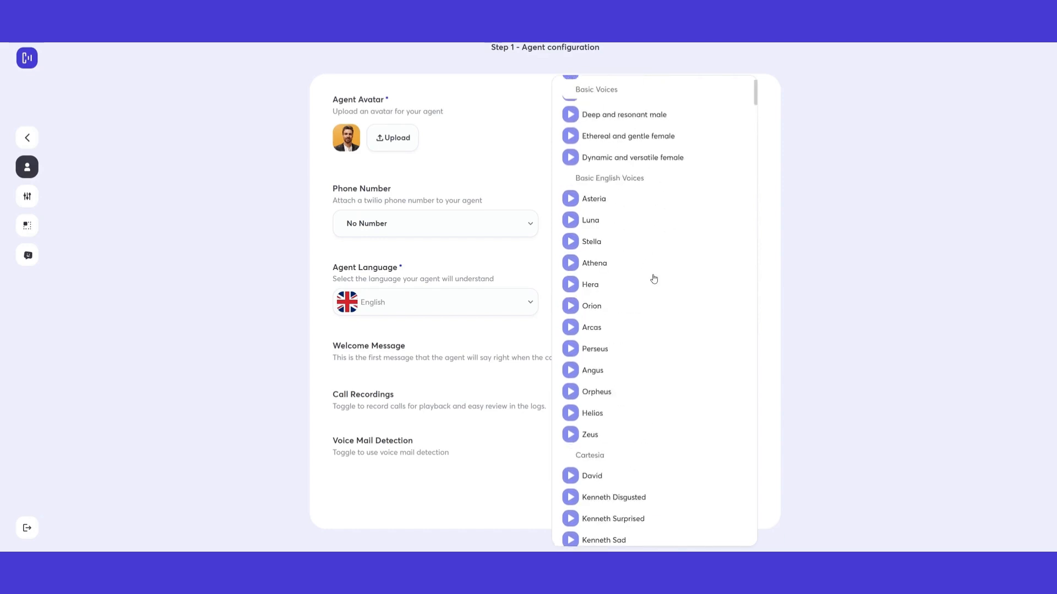
drag(567, 209, 665, 213)
click(656, 229)
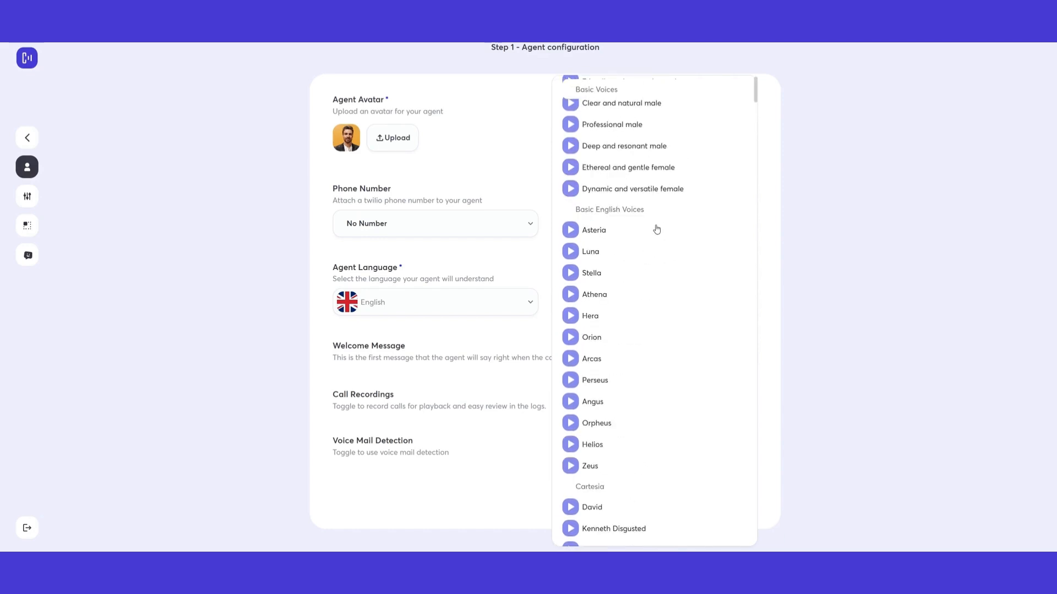
scroll(656, 229, up, 1)
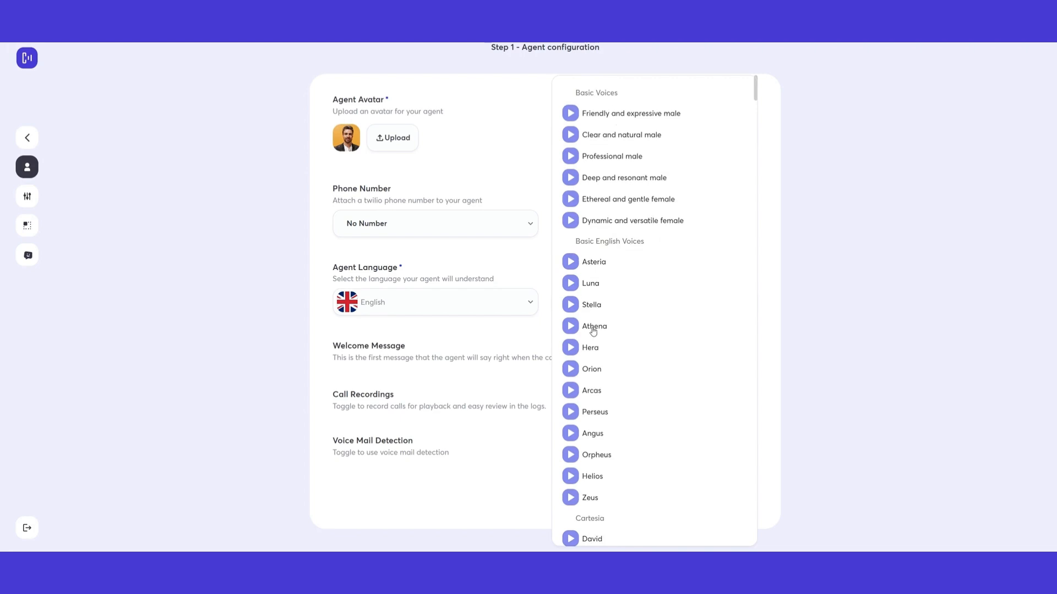
scroll(595, 330, down, 6)
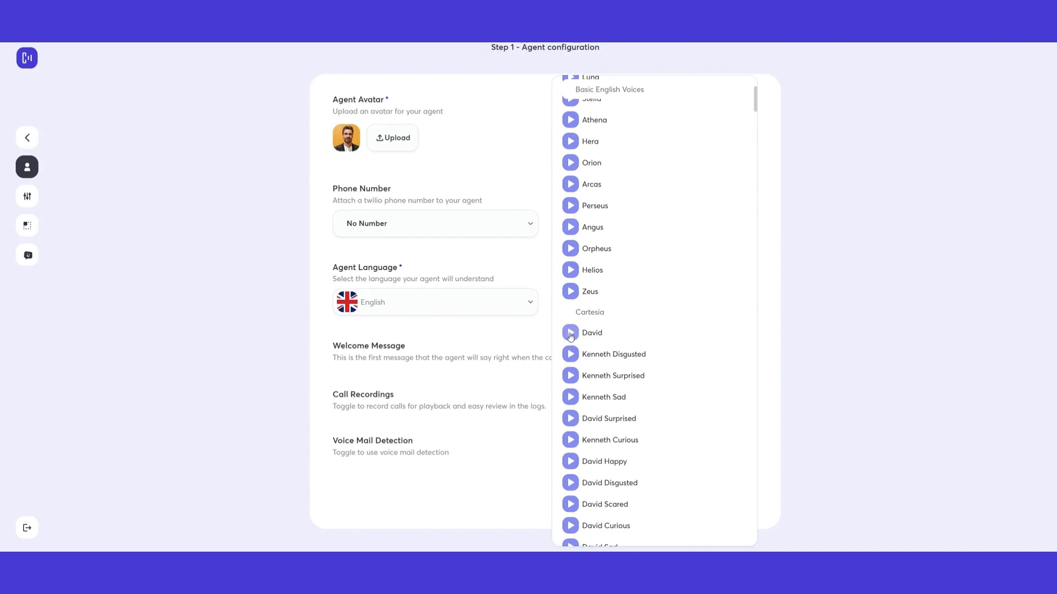
click(487, 330)
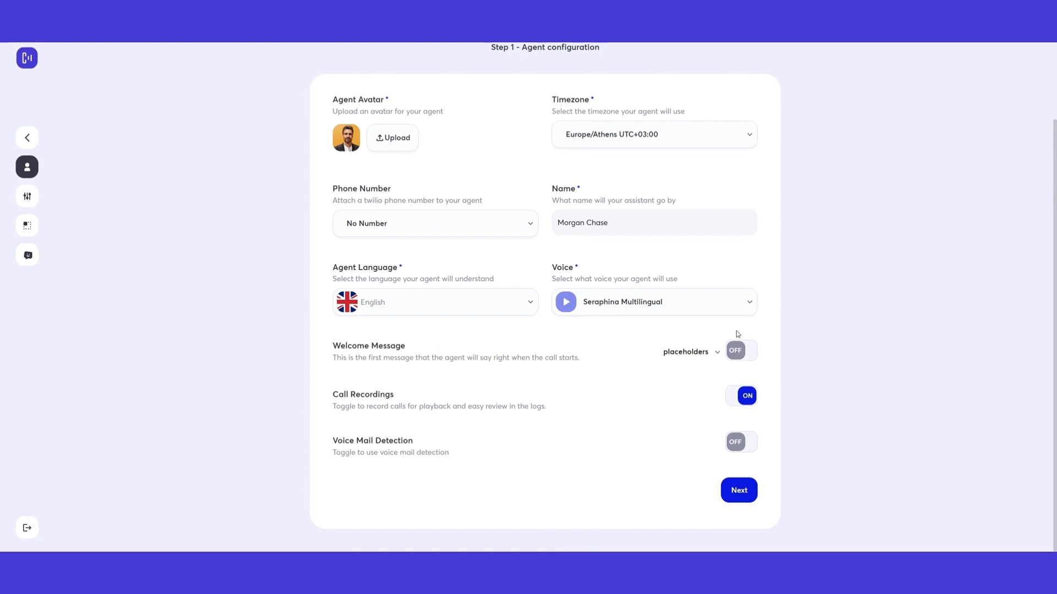
Step: Turn on the welcome message and enter a greeting that introduces the agent by first name and asks "How can I help you?"
click(742, 352)
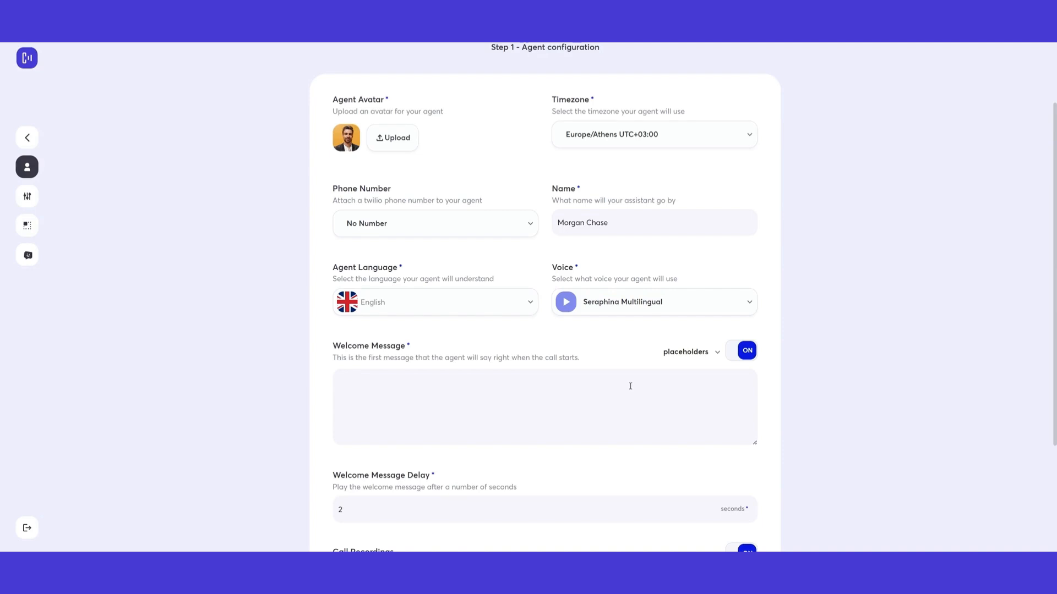
text(ello, This is Morga)
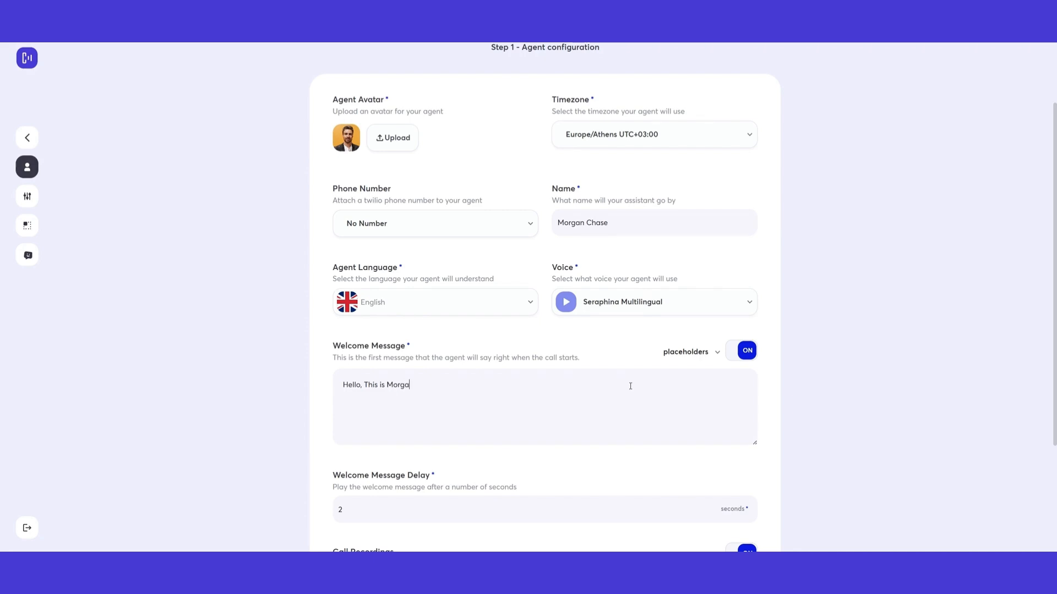
text(n. How can I help you?)
Step: Check the welcome message delay, and switch call recordings off and back on
scroll(529, 395, down, 3)
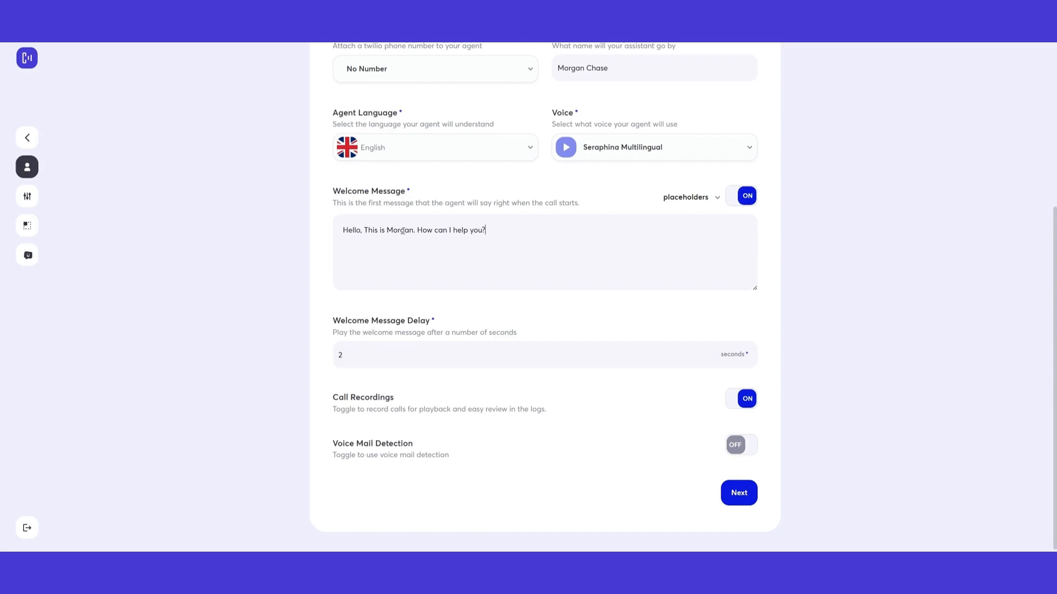
click(748, 358)
click(749, 357)
click(744, 404)
click(745, 403)
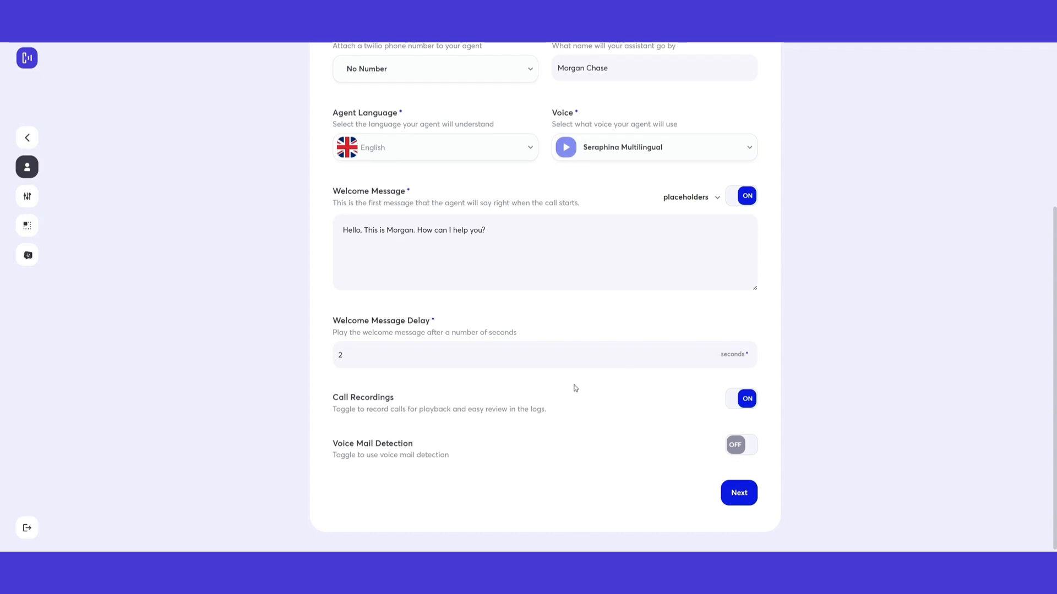
scroll(588, 388, down, 1)
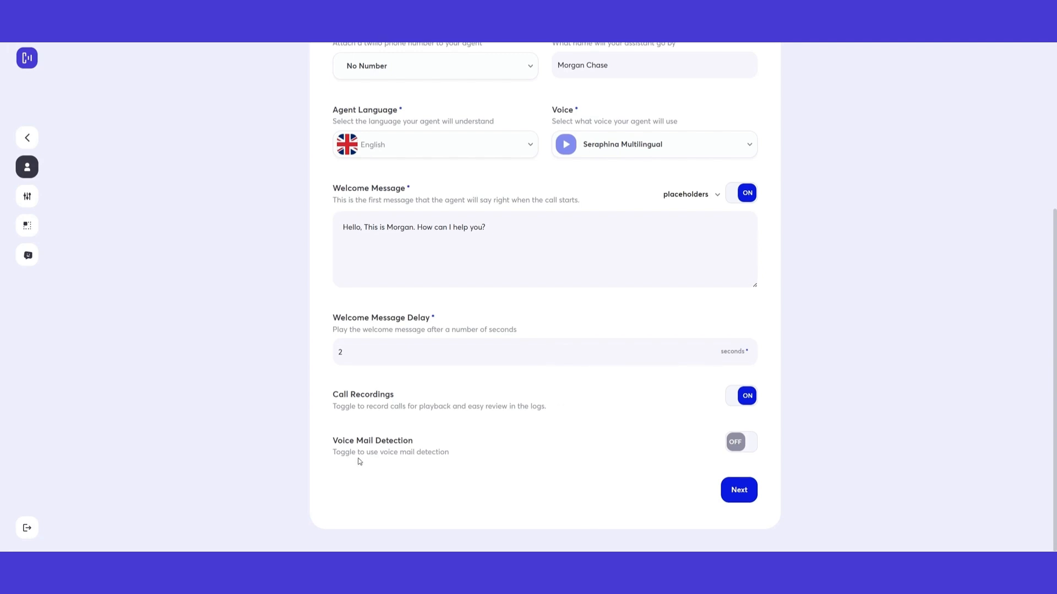
Step: Turn on voice mail detection and have the agent hang up the call when voicemail is reached
click(741, 449)
scroll(670, 452, down, 3)
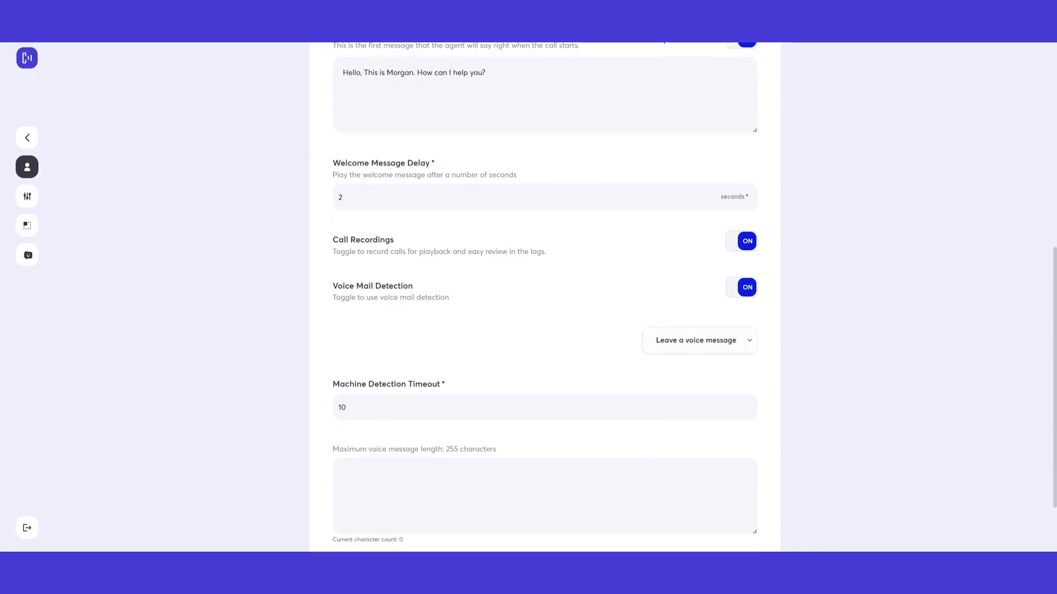
click(704, 342)
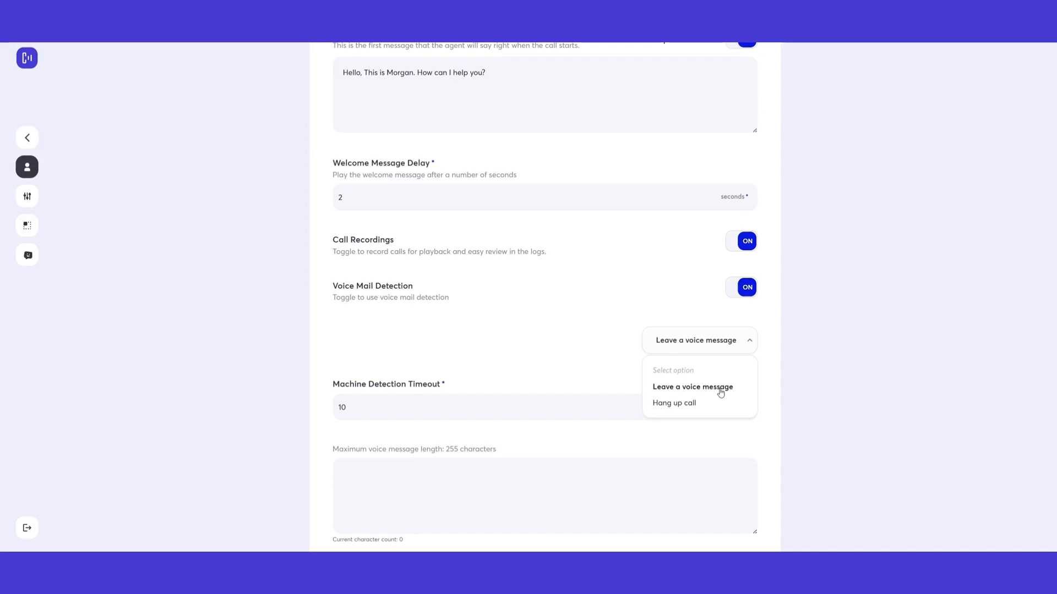
click(675, 408)
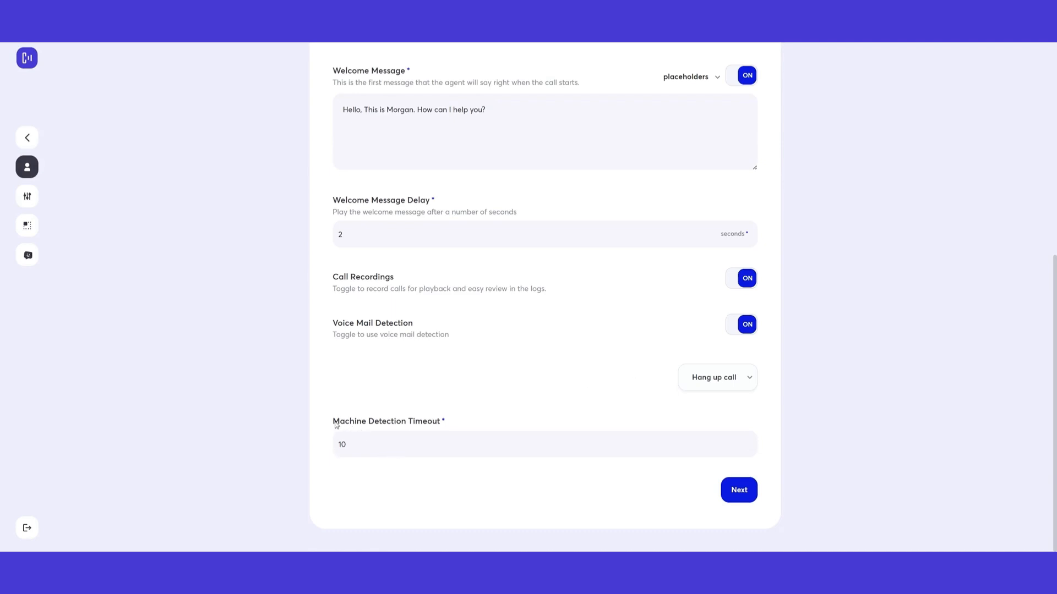
Step: Check the machine detection timeout setting for voice mail detection
drag(332, 421, 449, 425)
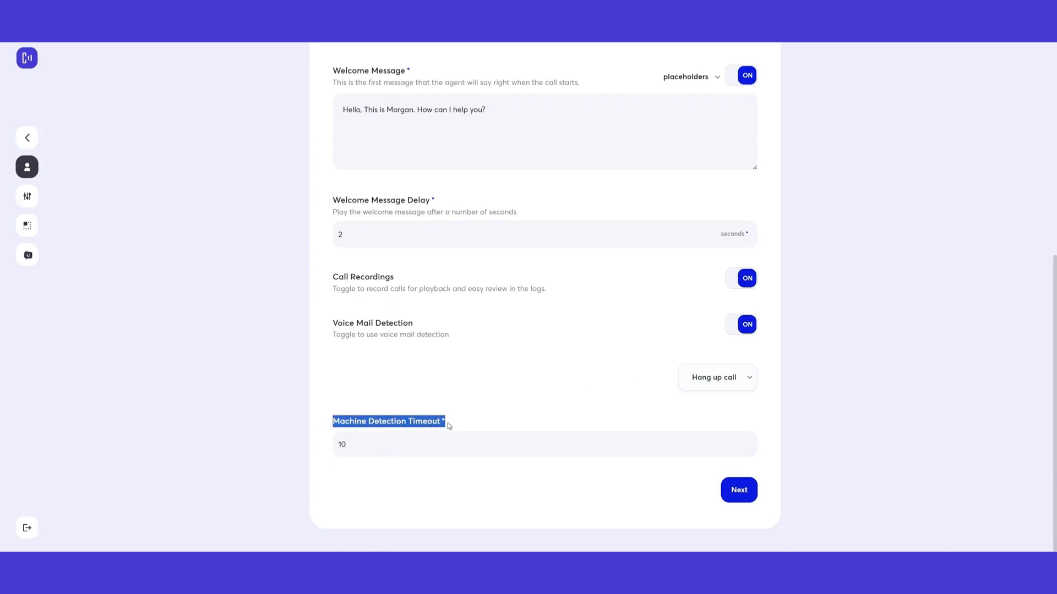
click(451, 425)
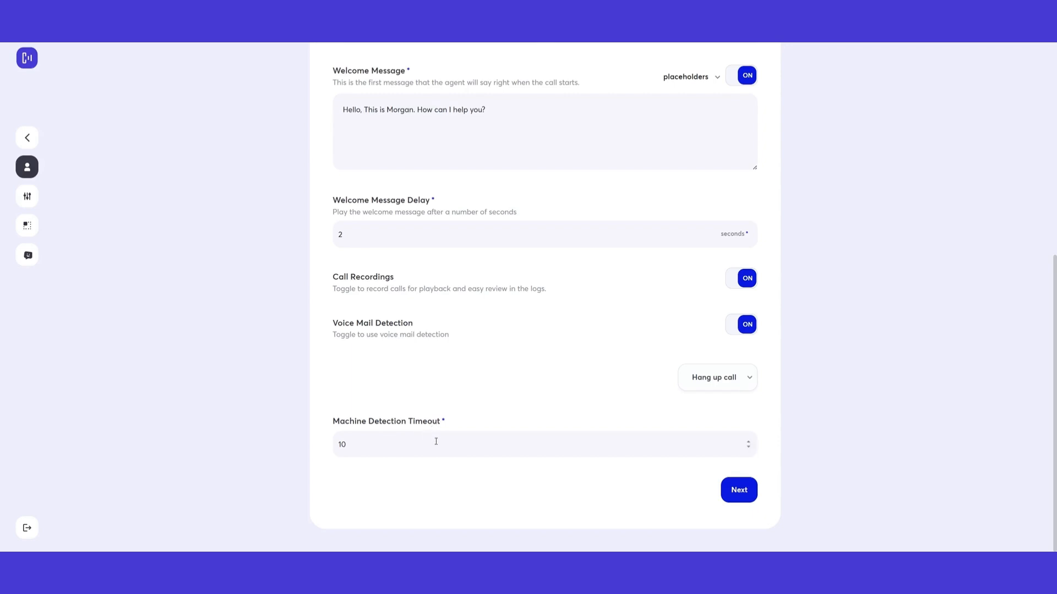
double_click(426, 446)
click(425, 446)
Step: Review the completed agent configuration and continue to the start of the Customize Behavior step
scroll(653, 338, up, 4)
scroll(628, 252, up, 3)
scroll(632, 255, down, 7)
click(738, 494)
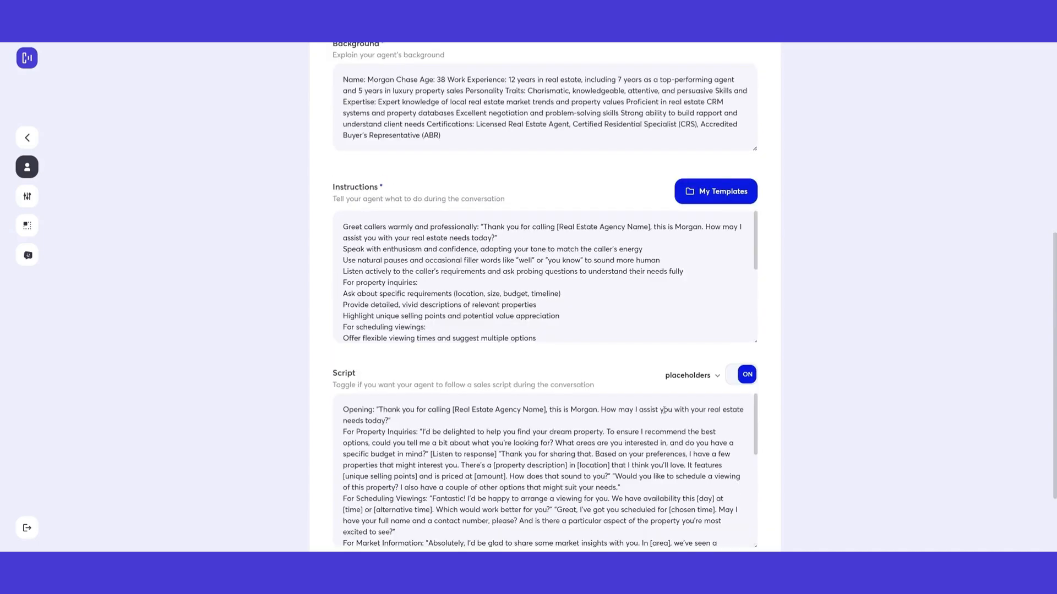
scroll(553, 352, up, 6)
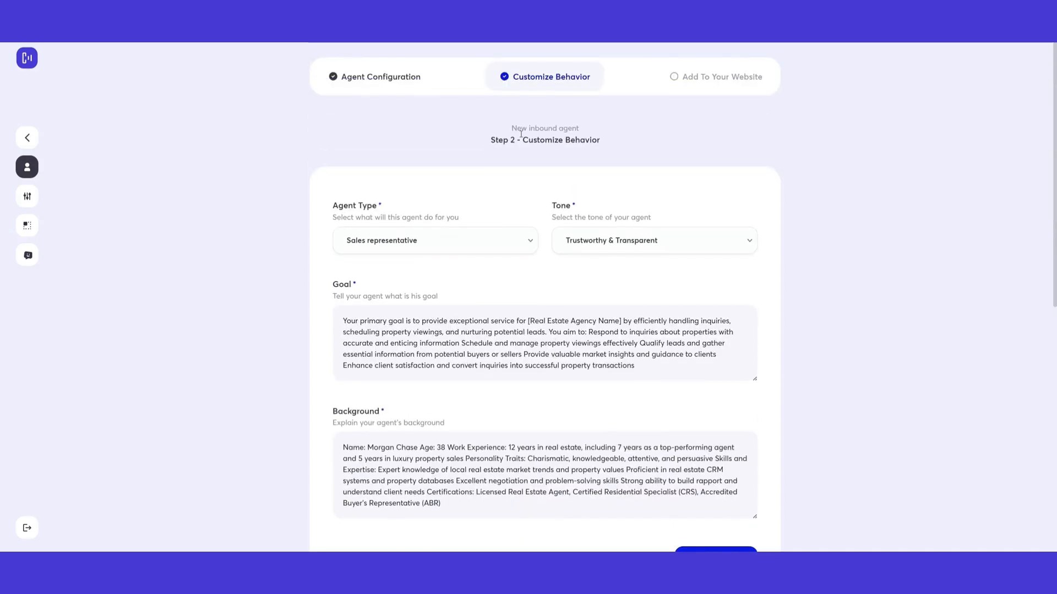